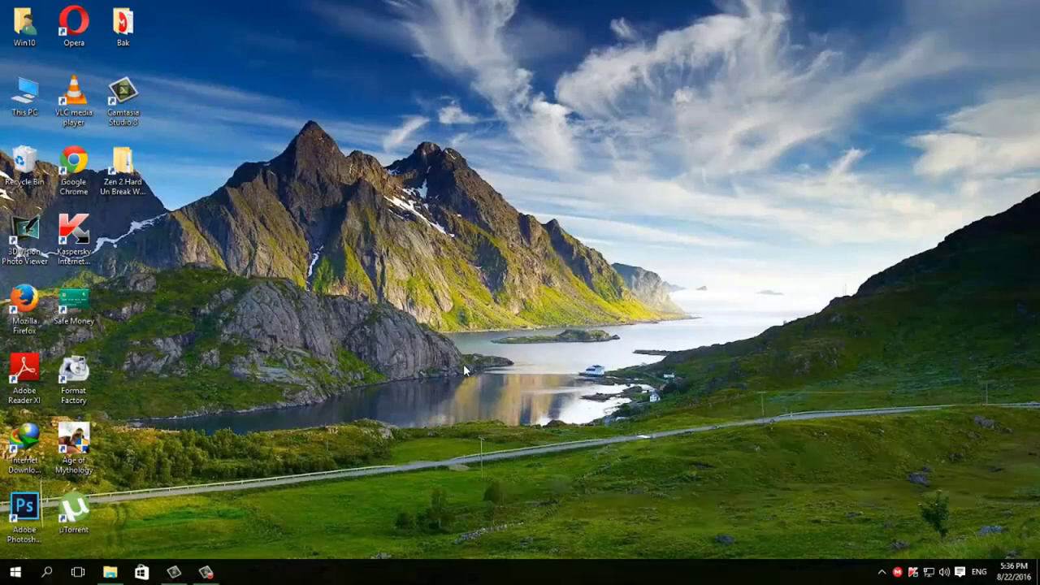
Open Device Manager within Computer Management and check the Intel Soc category for the Intel Soc USB Driver
key(super+x)
key(g)
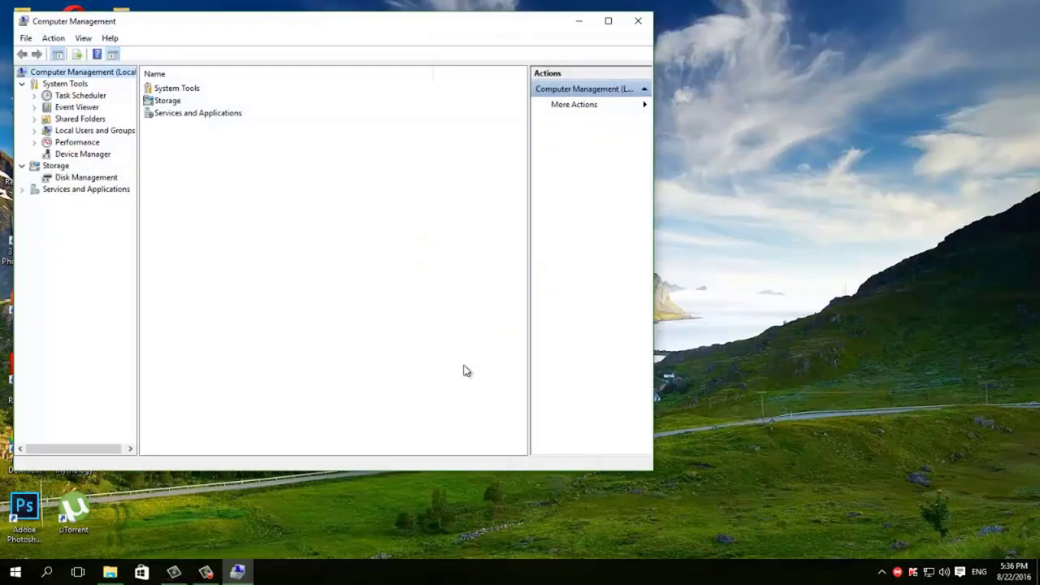
click(97, 156)
click(97, 155)
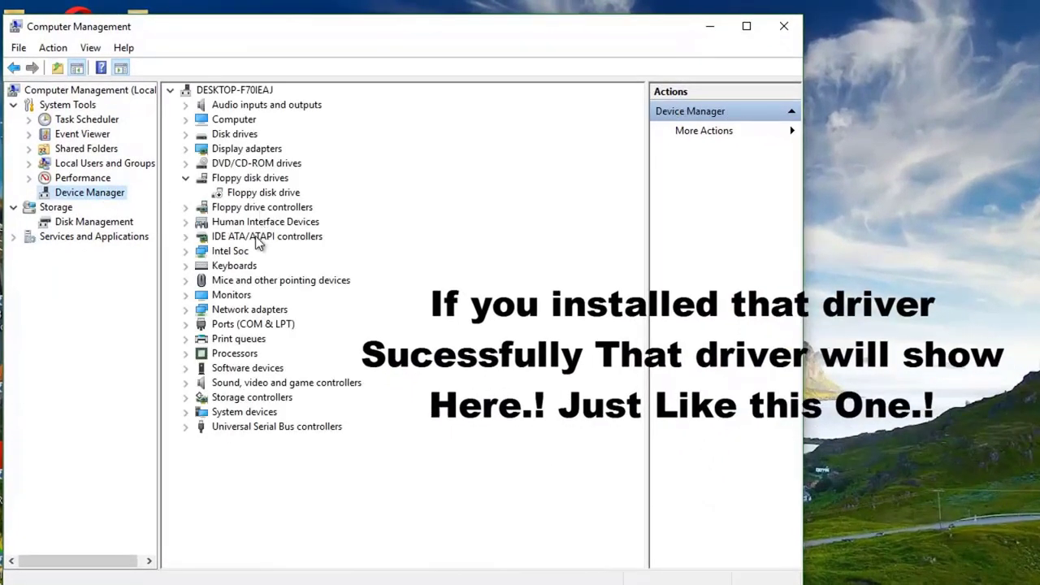
click(186, 252)
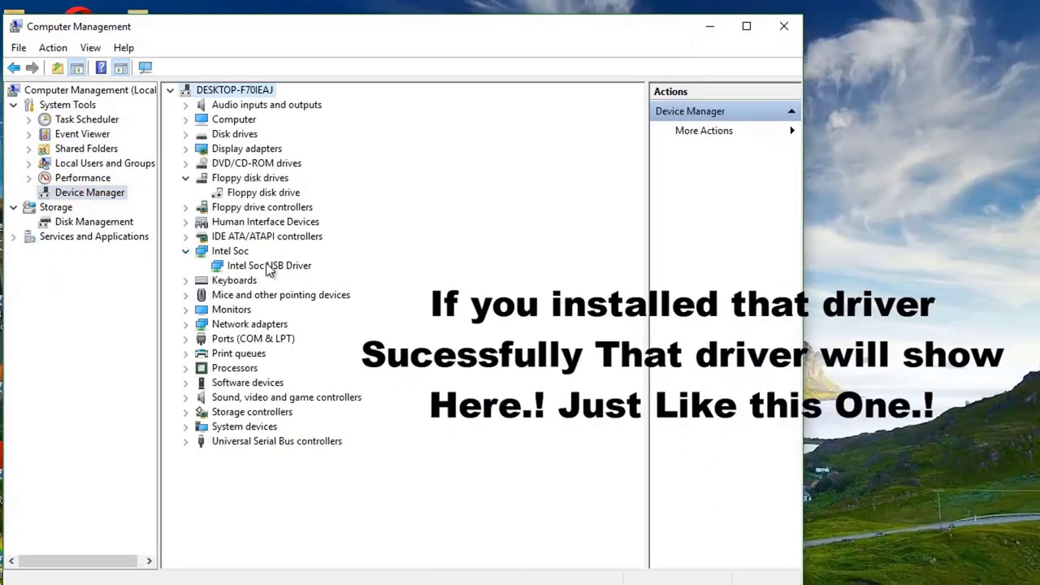
click(291, 267)
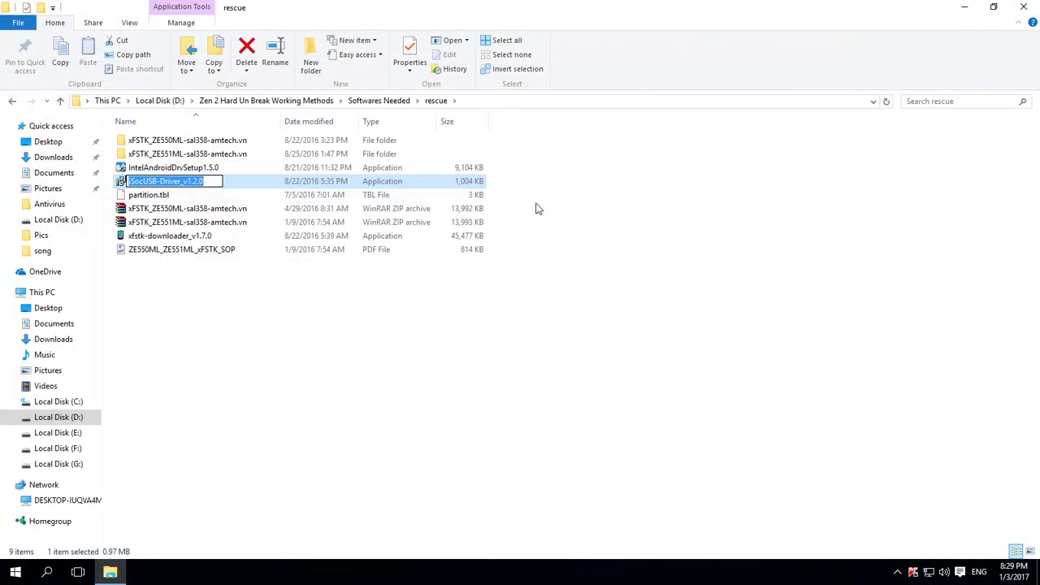
Open the xFSTK_ZE550ML-sal358-amtech.vn folder inside rescue, and its subfolder of the same name holding the firmware files
click(252, 181)
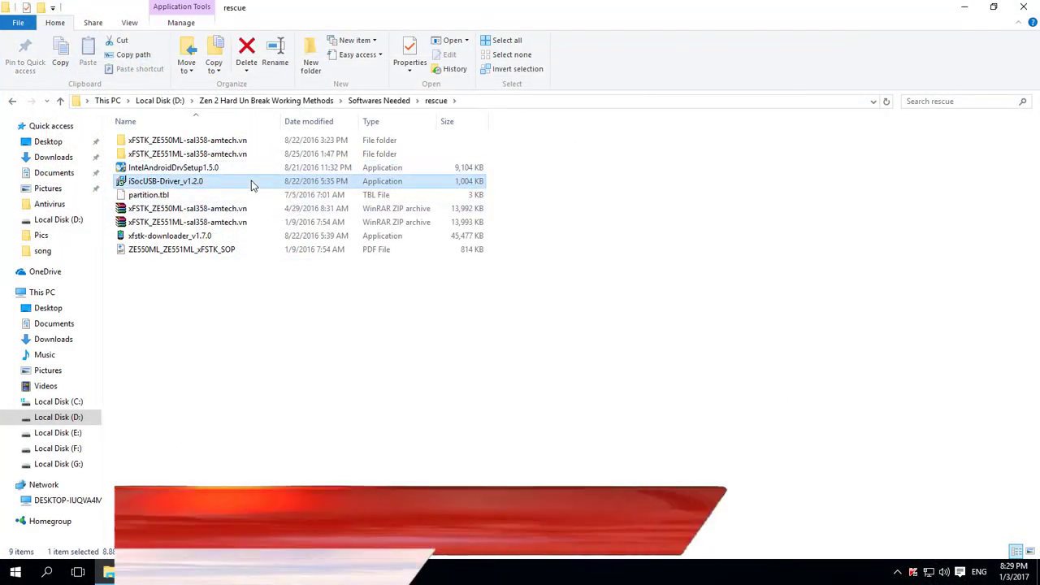
click(256, 237)
click(567, 227)
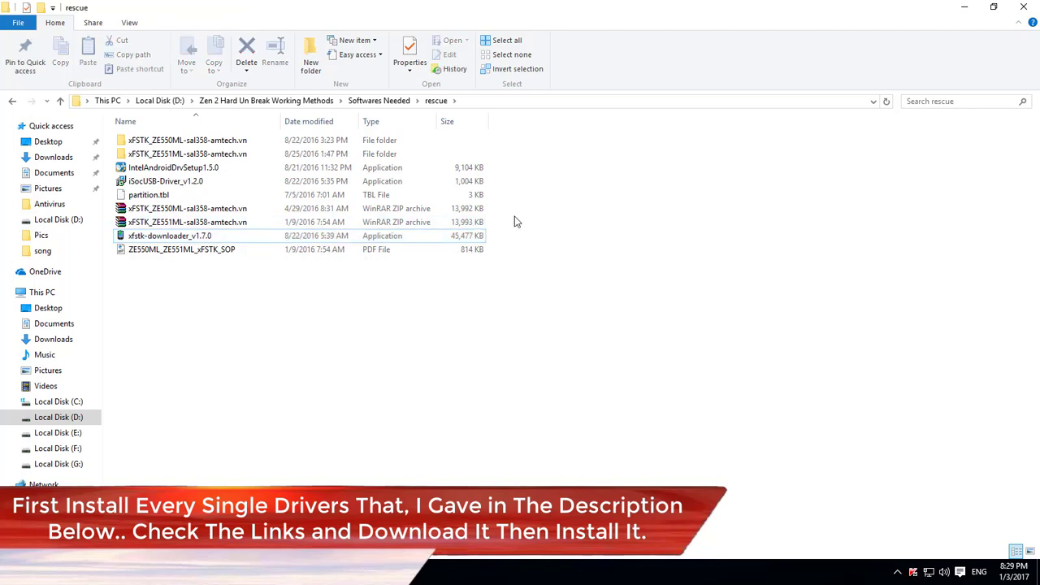
click(207, 211)
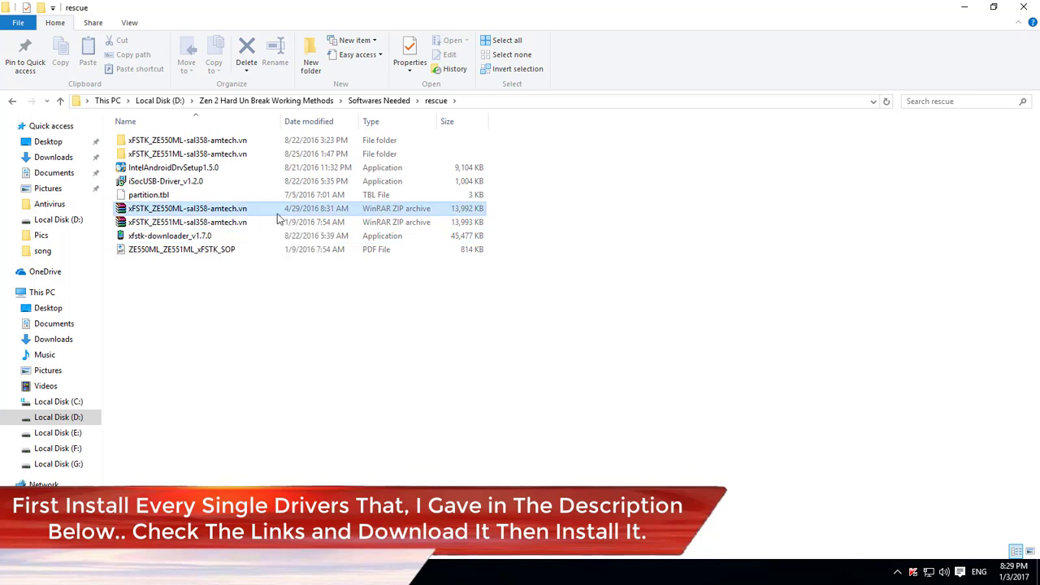
double_click(242, 142)
double_click(318, 148)
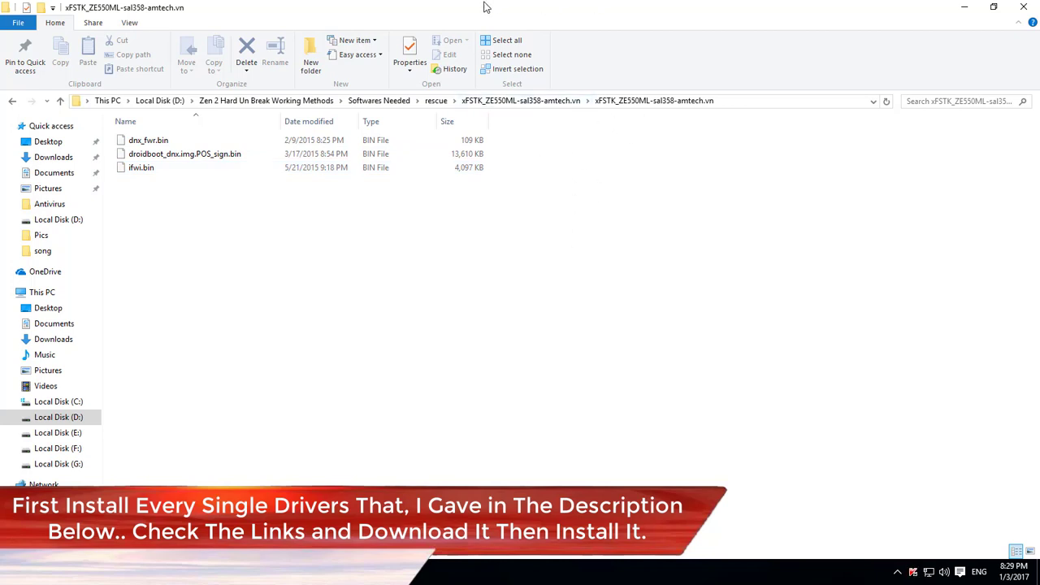
Launch xFSTK Downloader beside the firmware folder window and switch it to the MRD A0/B0 + MOOR A0 + CRC platform
drag(480, 9, 815, 123)
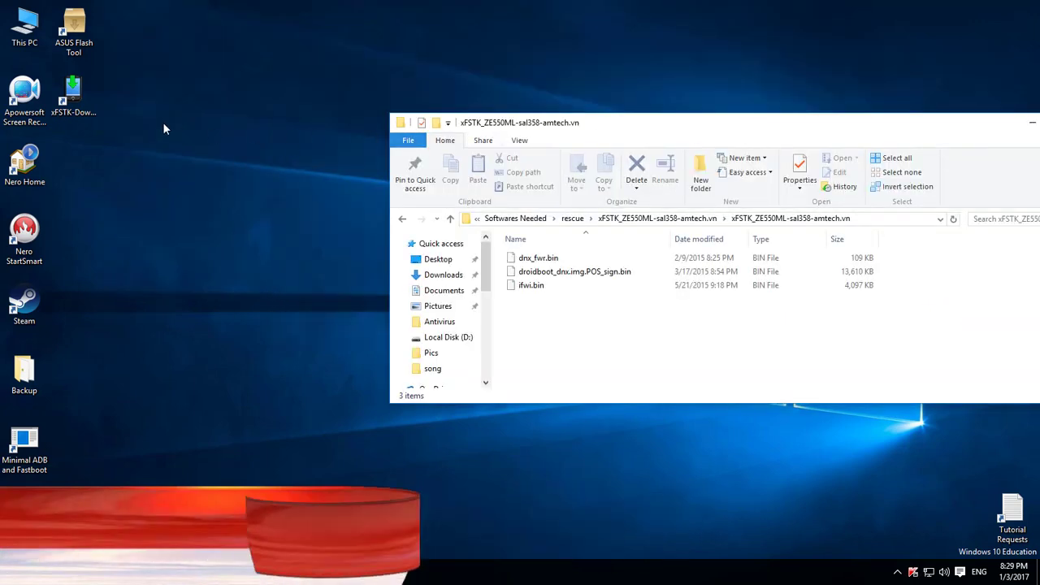
double_click(86, 95)
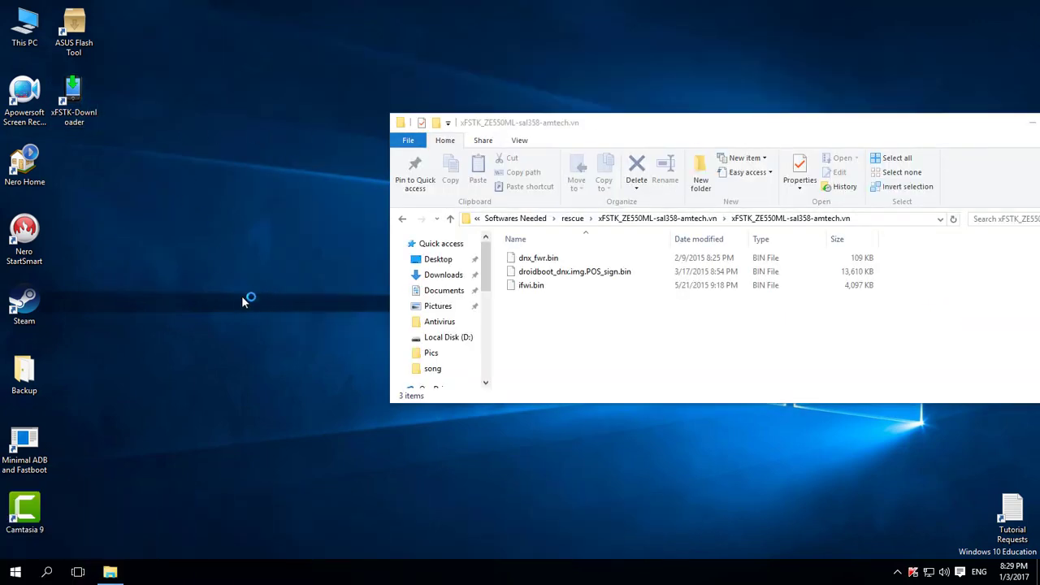
drag(601, 130, 322, 272)
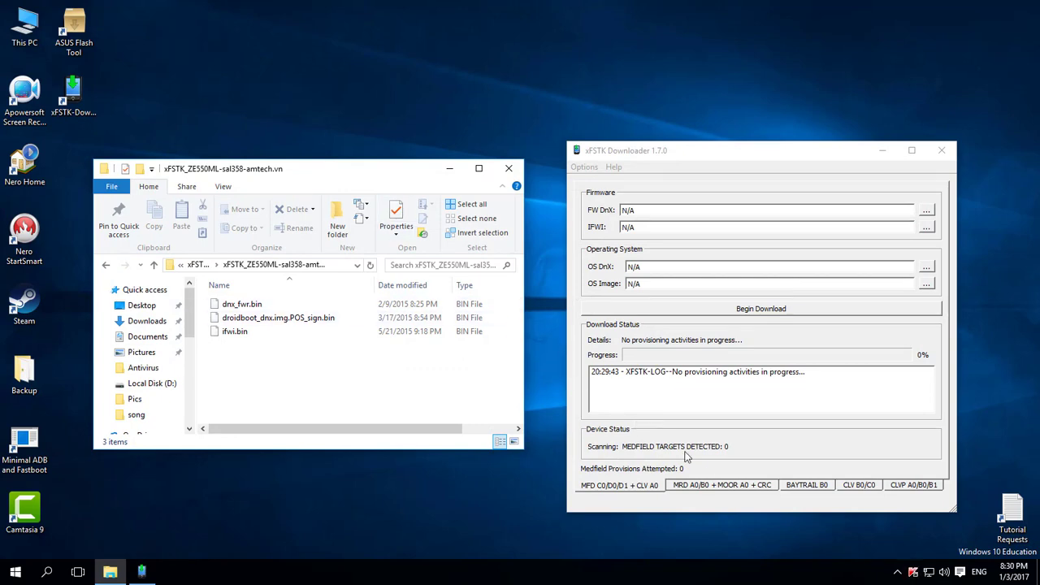
click(707, 485)
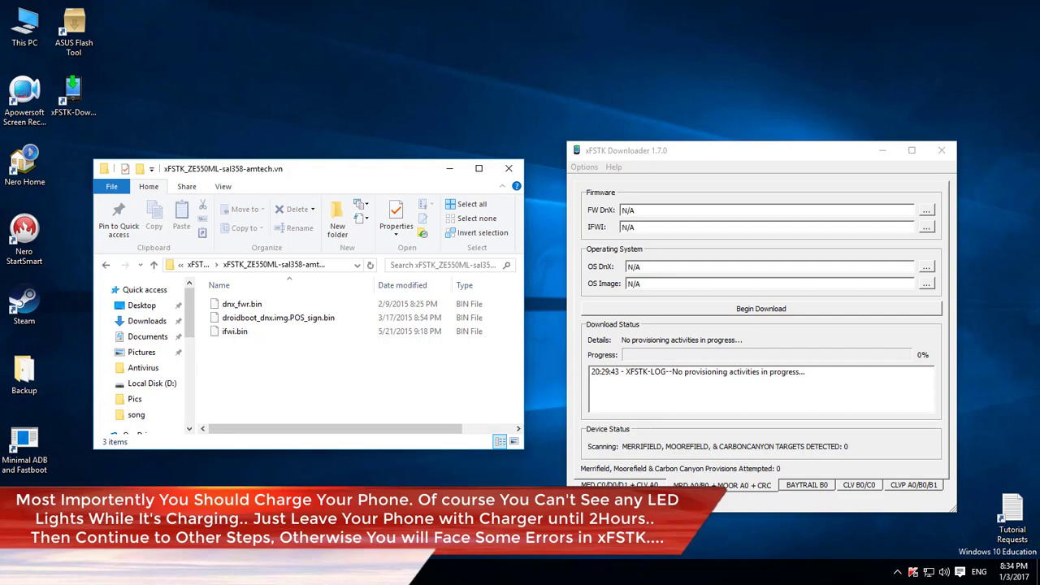
click(731, 488)
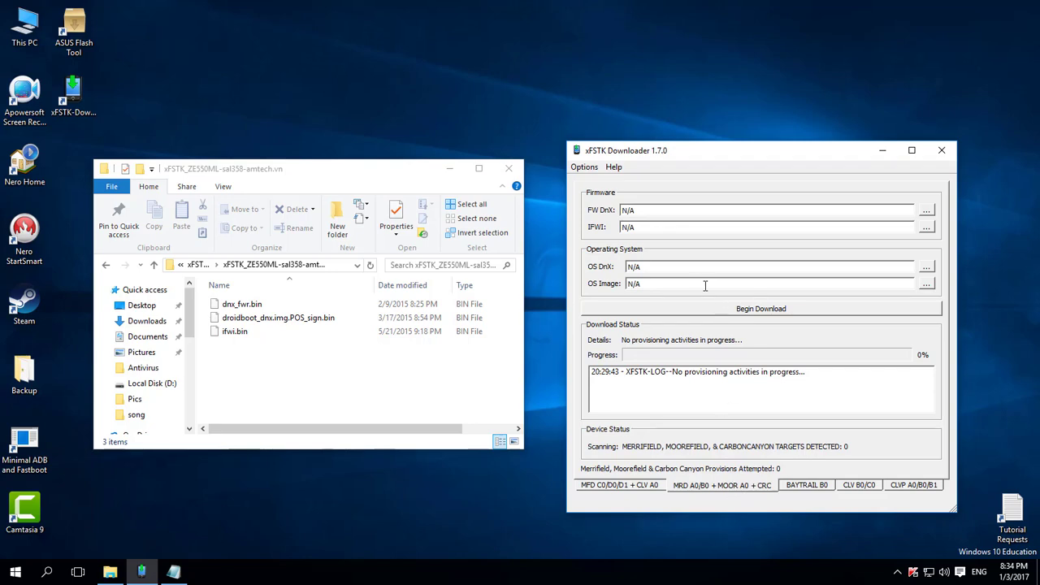
Set the GP Flag Override Value in the downloader's settings to 0x80000807, copied from the Hard Un Break Methods note
click(584, 167)
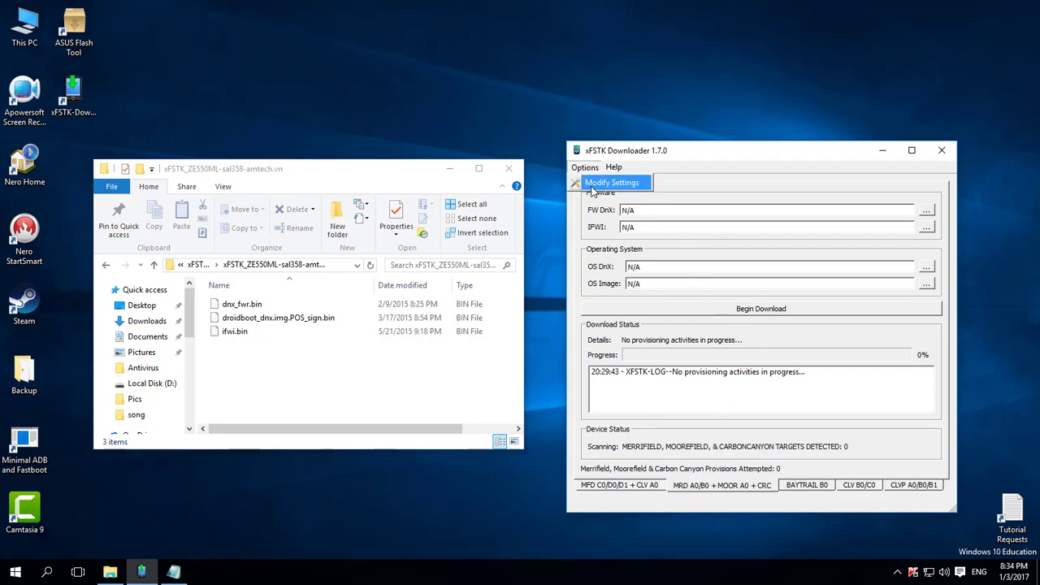
click(620, 185)
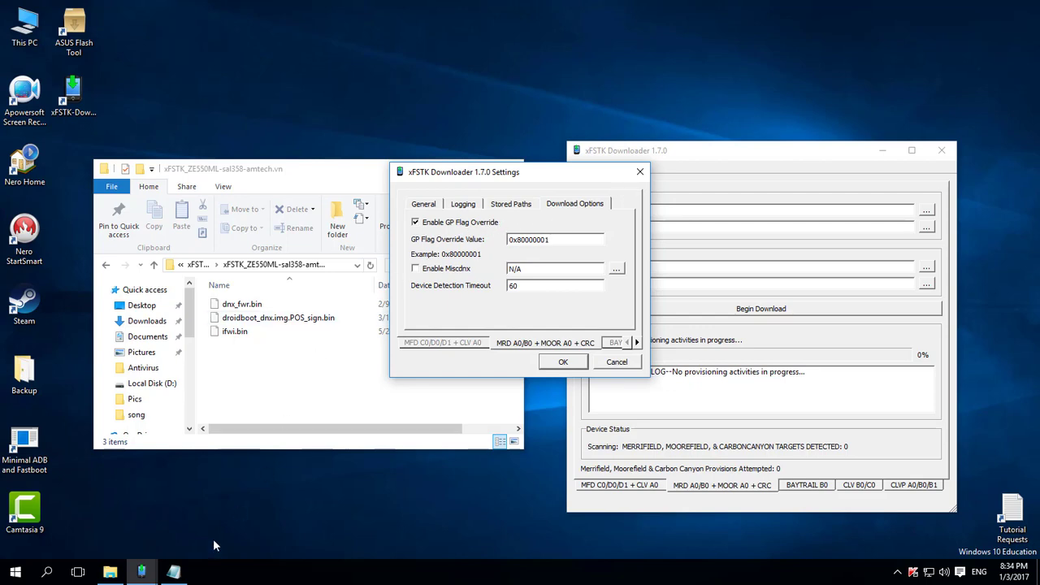
click(179, 573)
drag(476, 403, 421, 403)
right_click(425, 407)
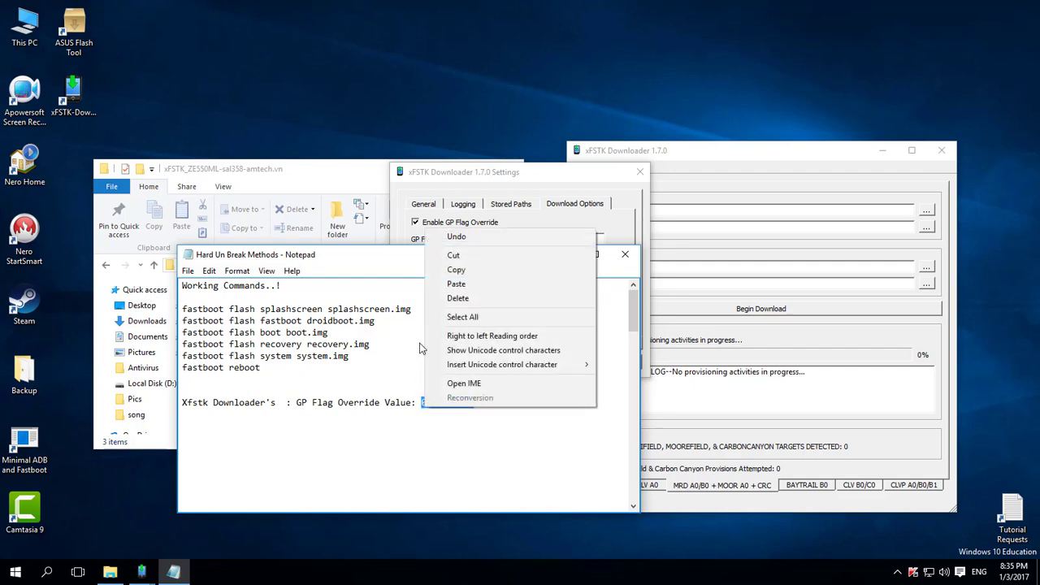
click(560, 269)
click(566, 256)
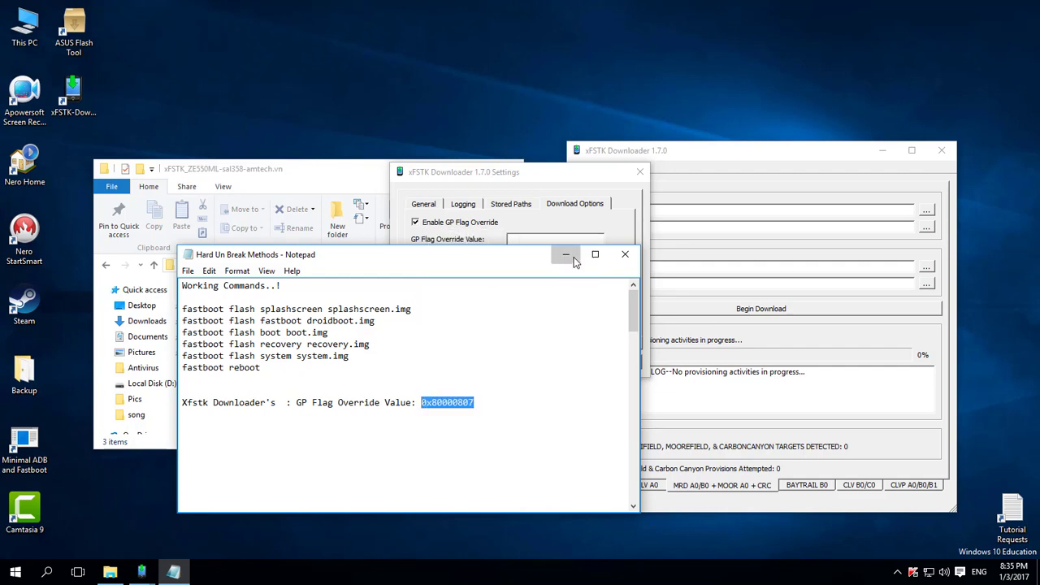
right_click(535, 237)
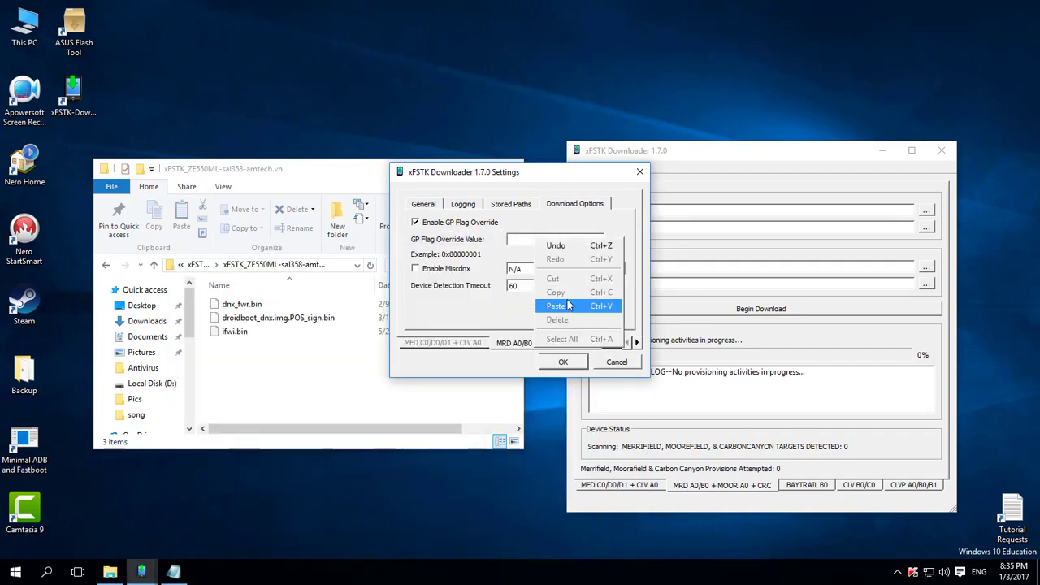
click(566, 302)
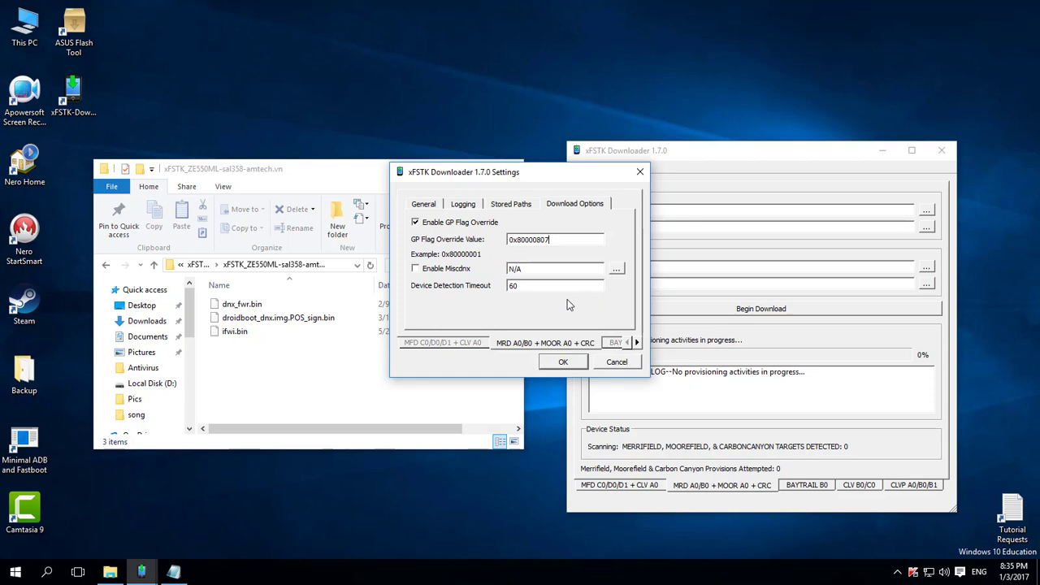
click(563, 362)
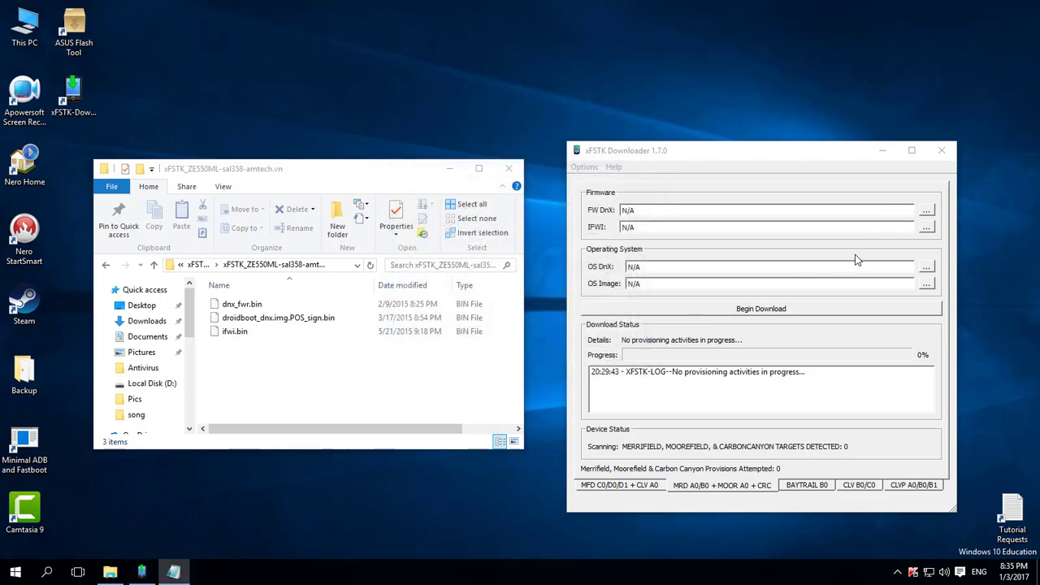
Load dnx_fwr.bin as the FW DnX file using the firmware folder's copied path, and dismiss the OneDrive setup window
click(928, 214)
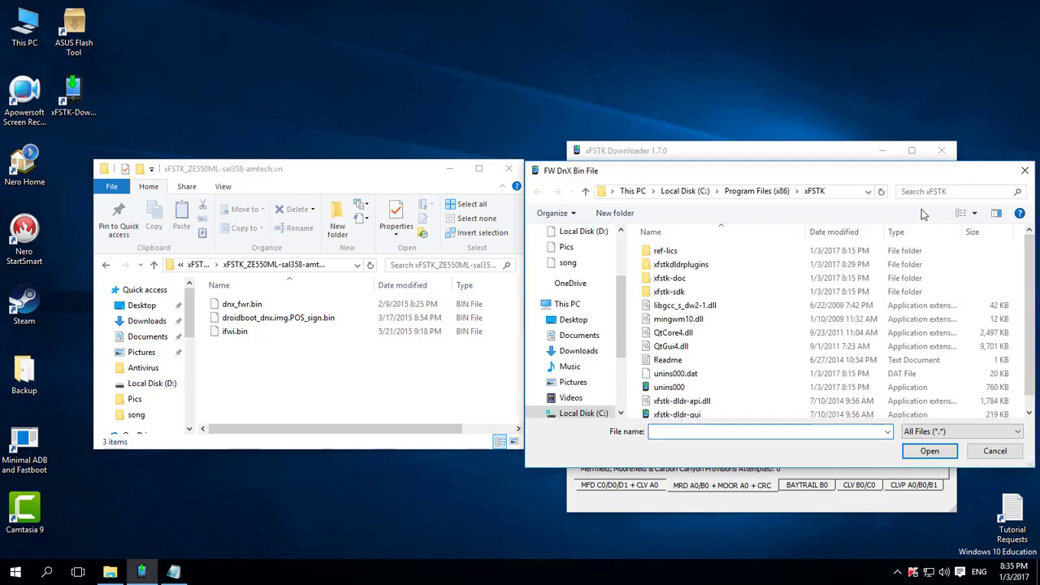
click(325, 265)
right_click(329, 269)
click(358, 312)
click(840, 195)
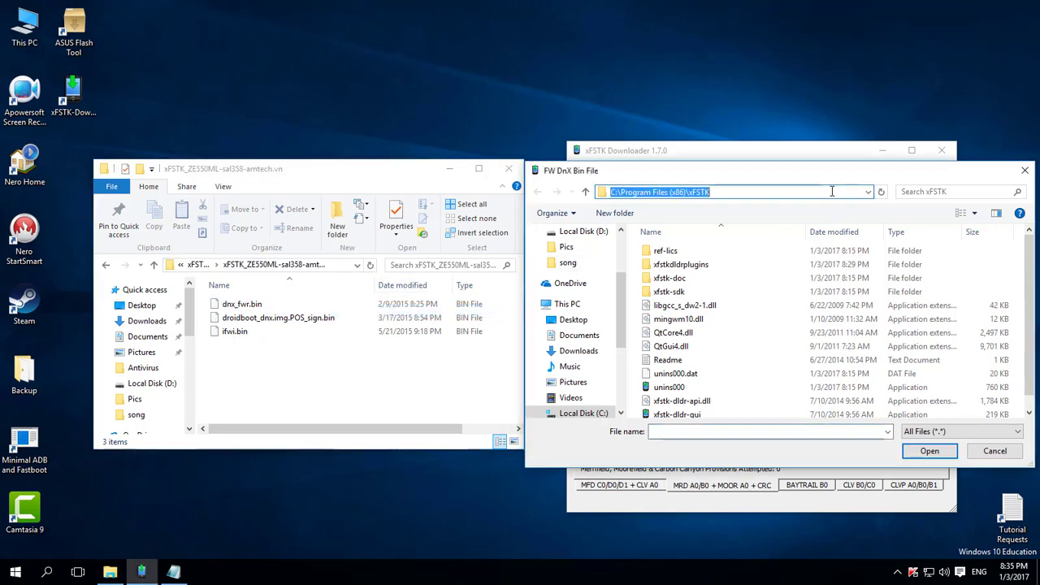
right_click(832, 195)
click(850, 246)
key(Return)
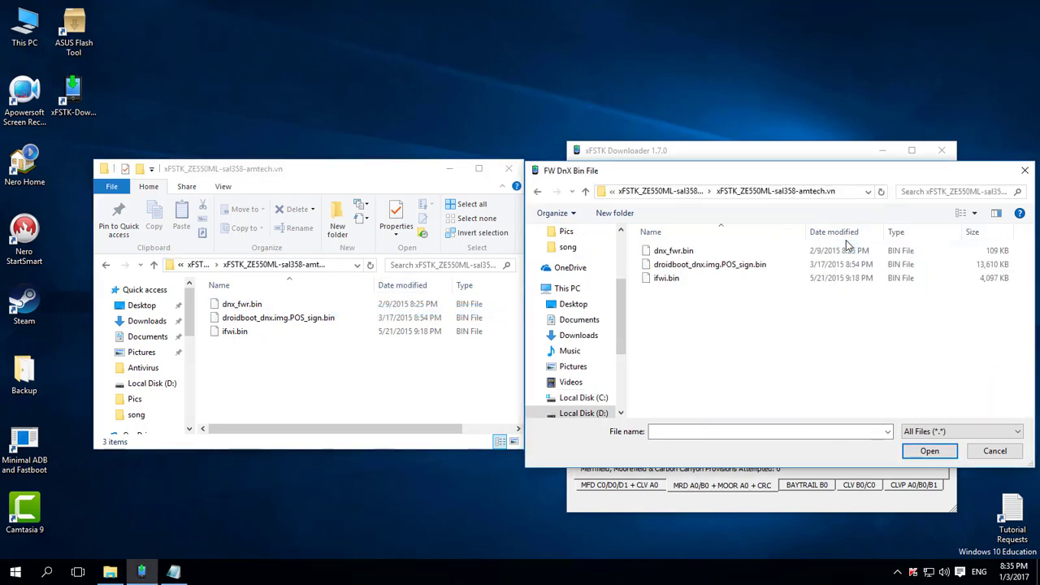
drag(728, 176, 704, 260)
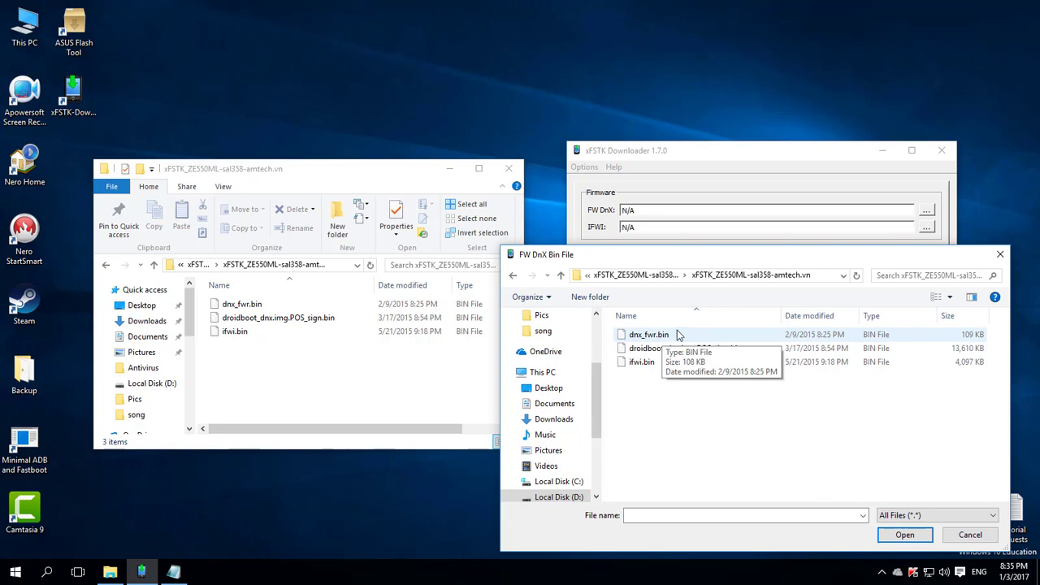
key(Escape)
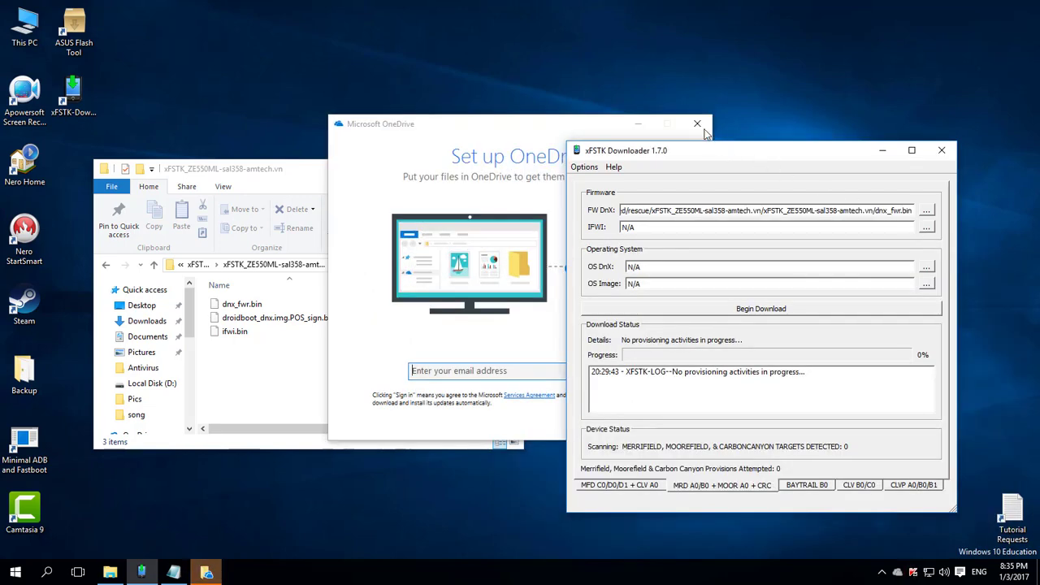
click(698, 124)
Load ifwi.bin from the same firmware folder as the IFWI file
click(926, 227)
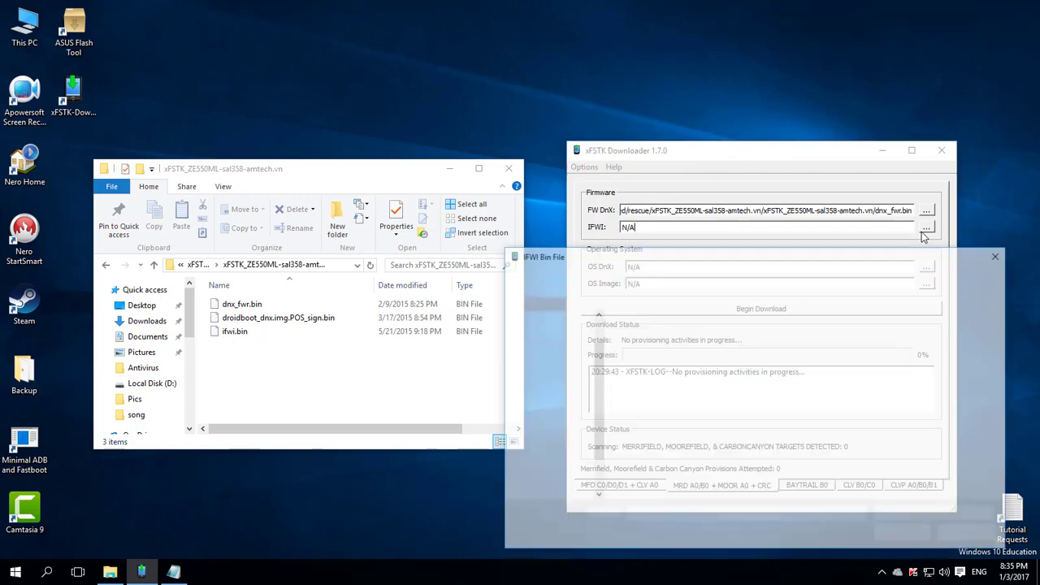
double_click(668, 368)
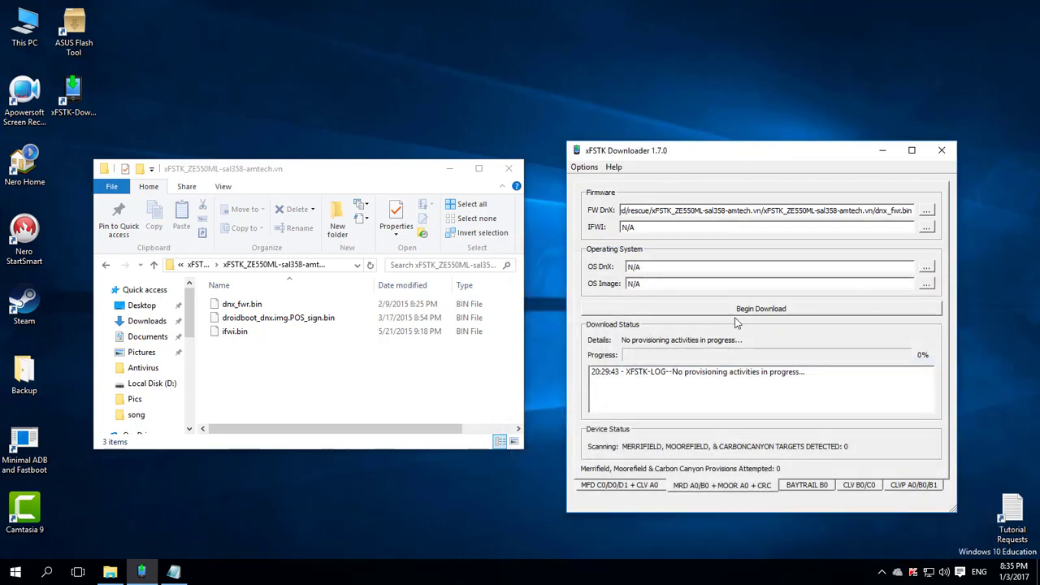
Load droidboot_dnx.img.POS_sign.bin as the OS Image and begin the download to the phone
click(927, 283)
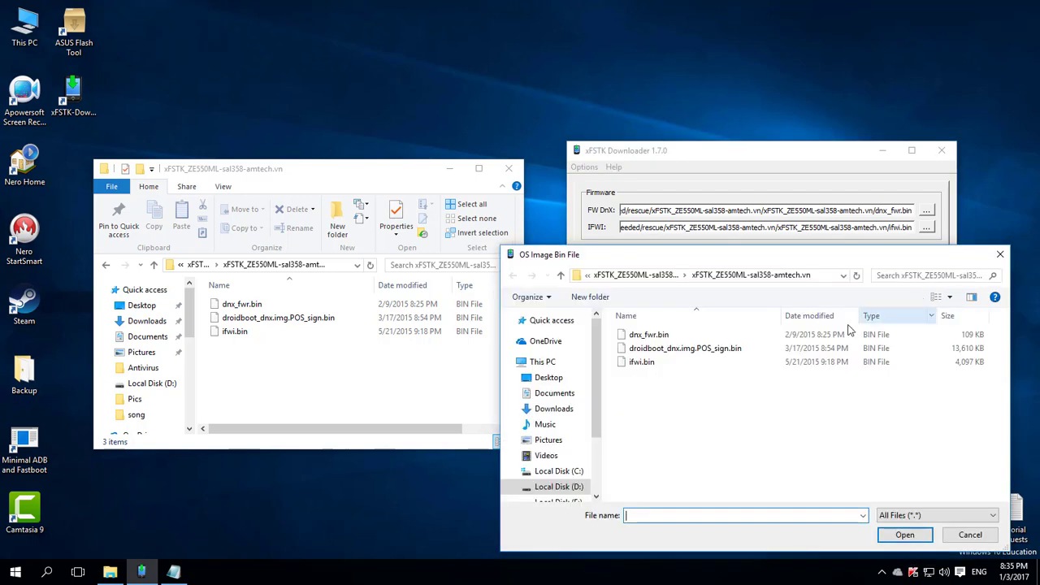
double_click(734, 349)
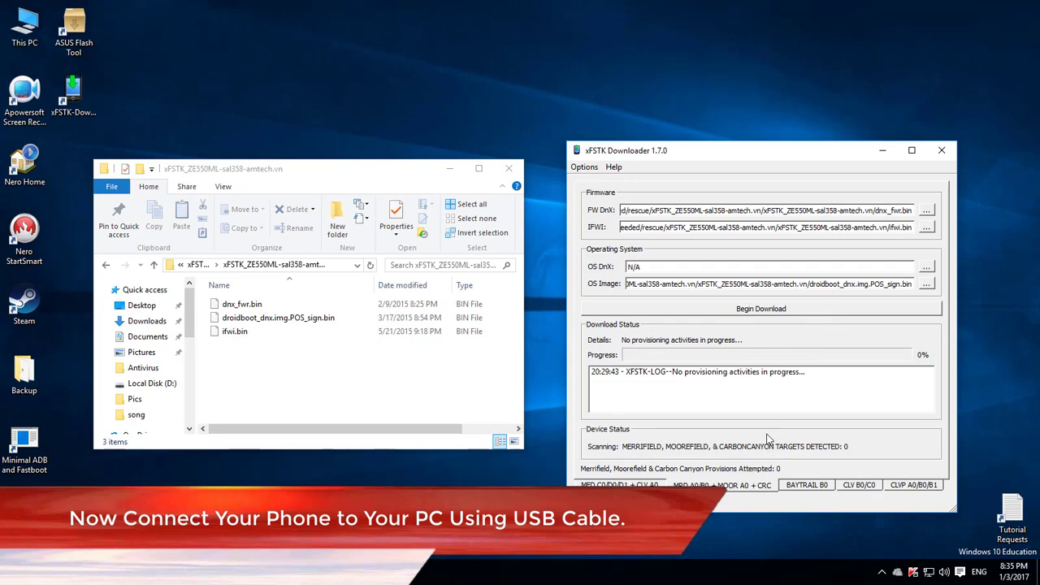
click(783, 311)
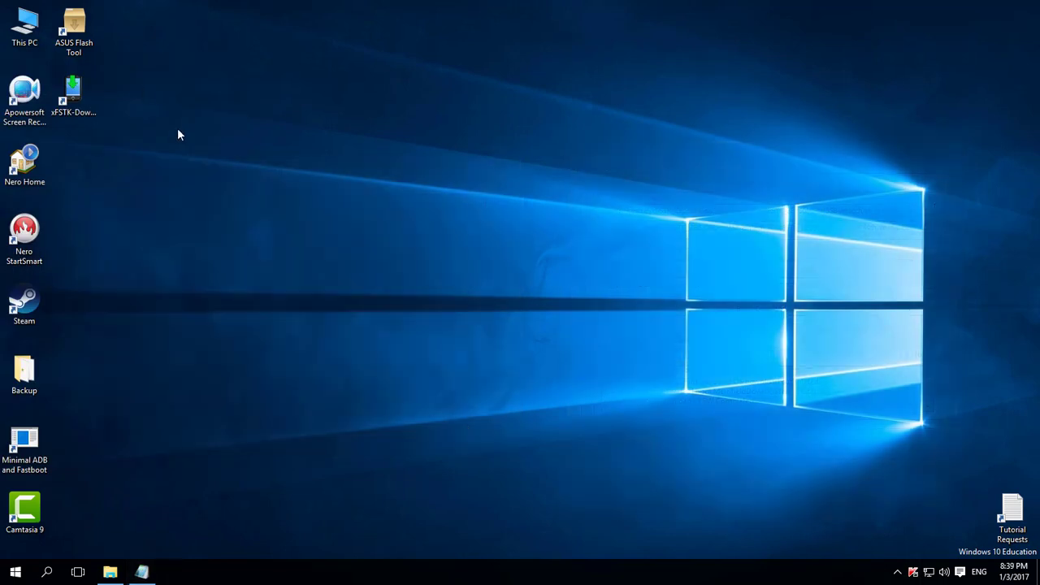
Run ASUS Flash Tool from the desktop with administrator rights
right_click(136, 83)
click(179, 122)
right_click(85, 24)
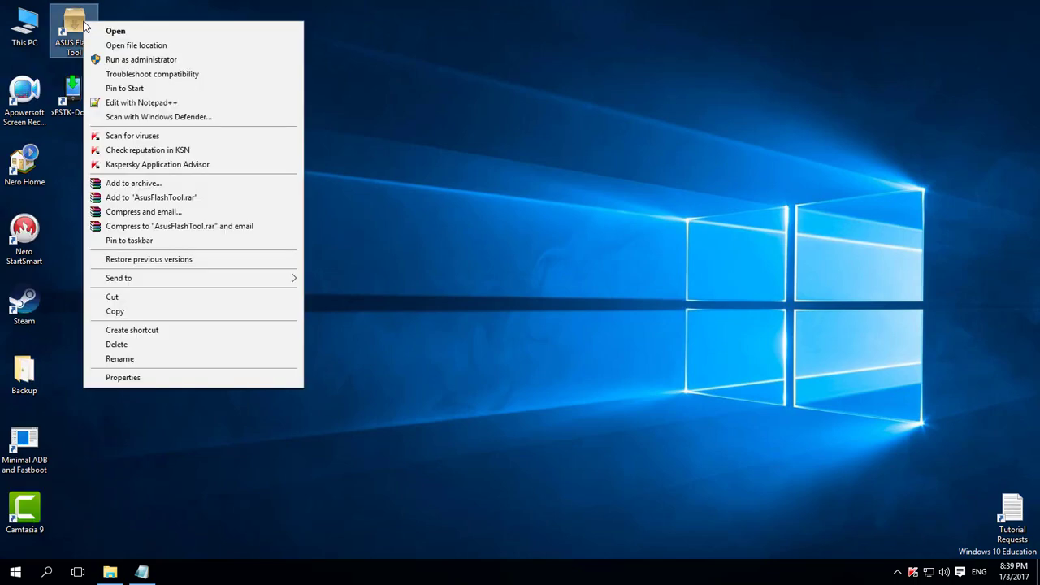
click(122, 61)
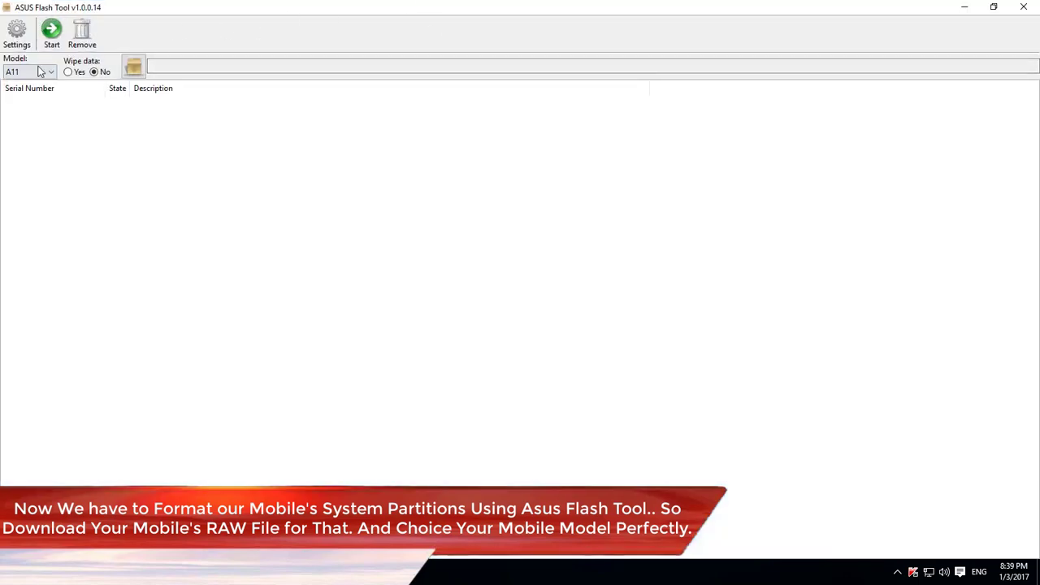
Set the phone model in ASUS Flash Tool to ZE550ML
click(39, 72)
scroll(14, 341, down, 10)
scroll(16, 349, down, 1)
click(22, 359)
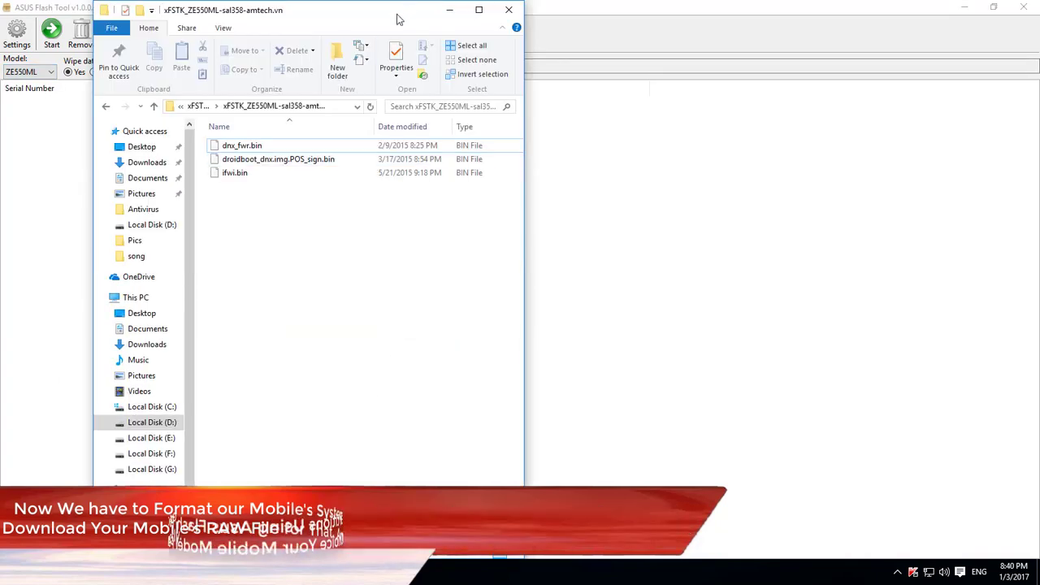
Maximize the firmware folder's File Explorer window and go up to the Softwares Needed folder
drag(399, 12, 506, 3)
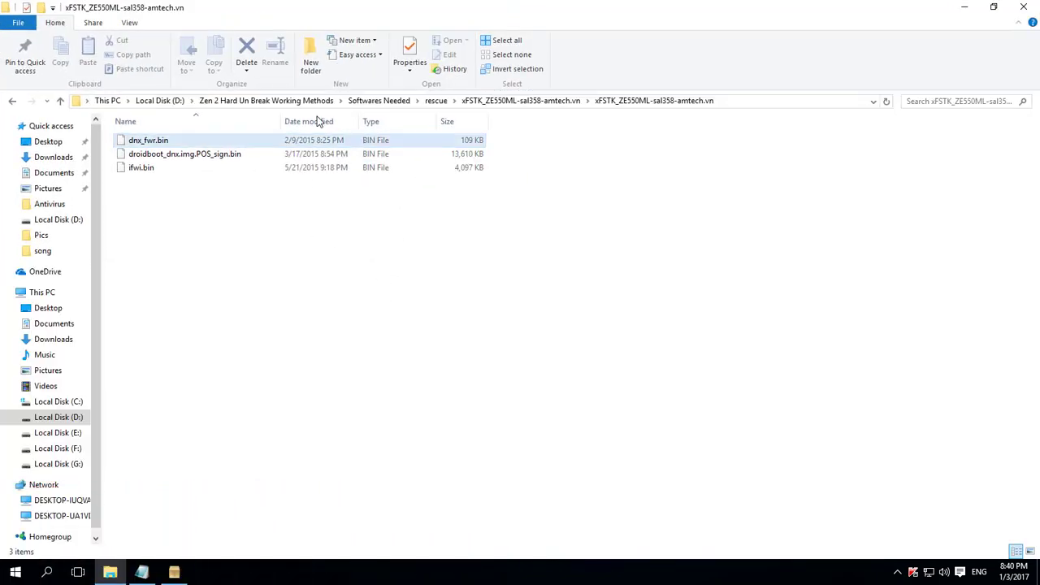
click(395, 101)
click(395, 319)
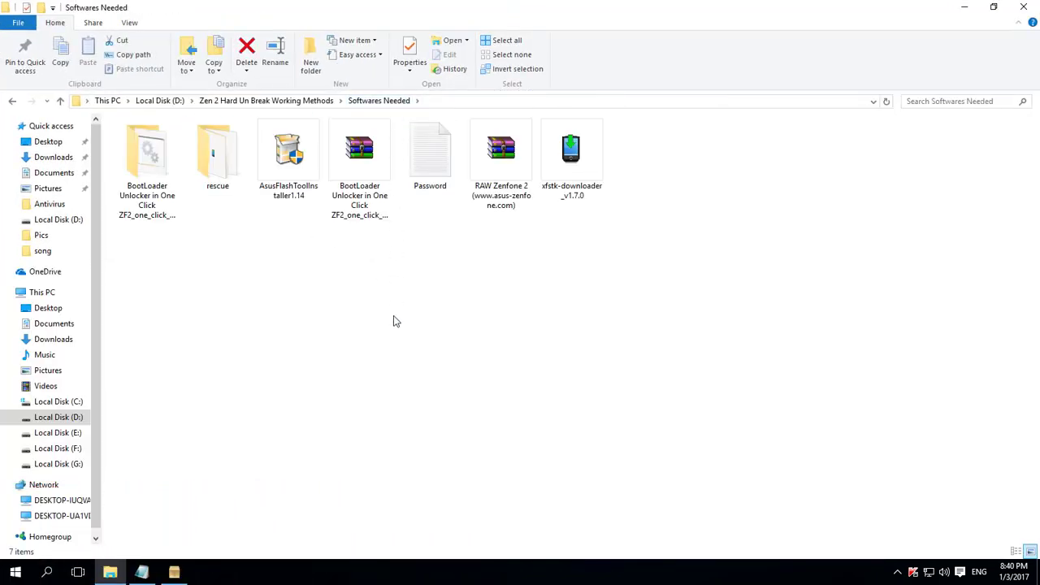
Begin extracting the RAW Zenfone 2 archive and set the destination to a new folder named after the archive on Local Disk (C:)
click(497, 166)
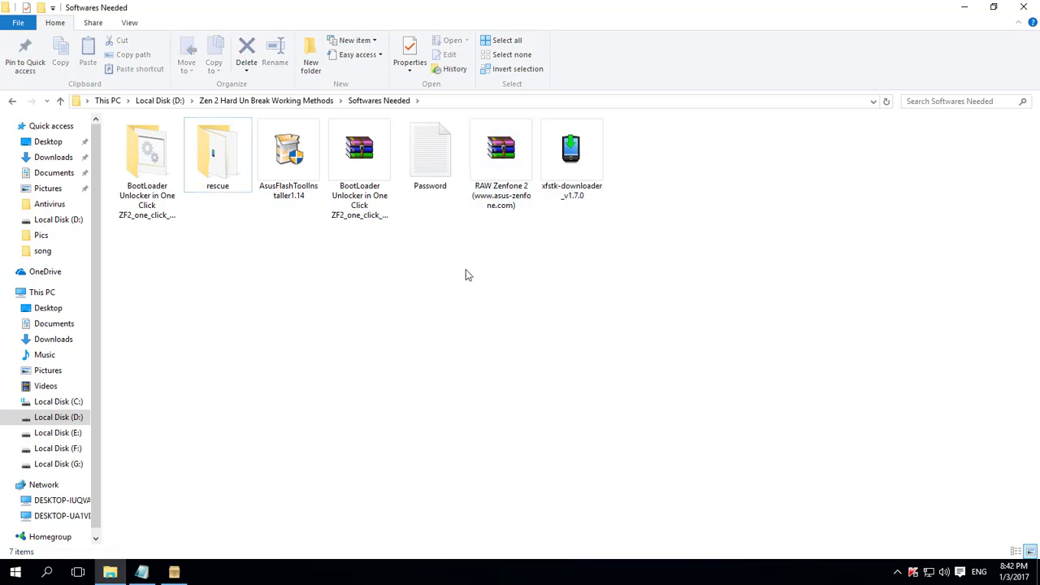
click(496, 168)
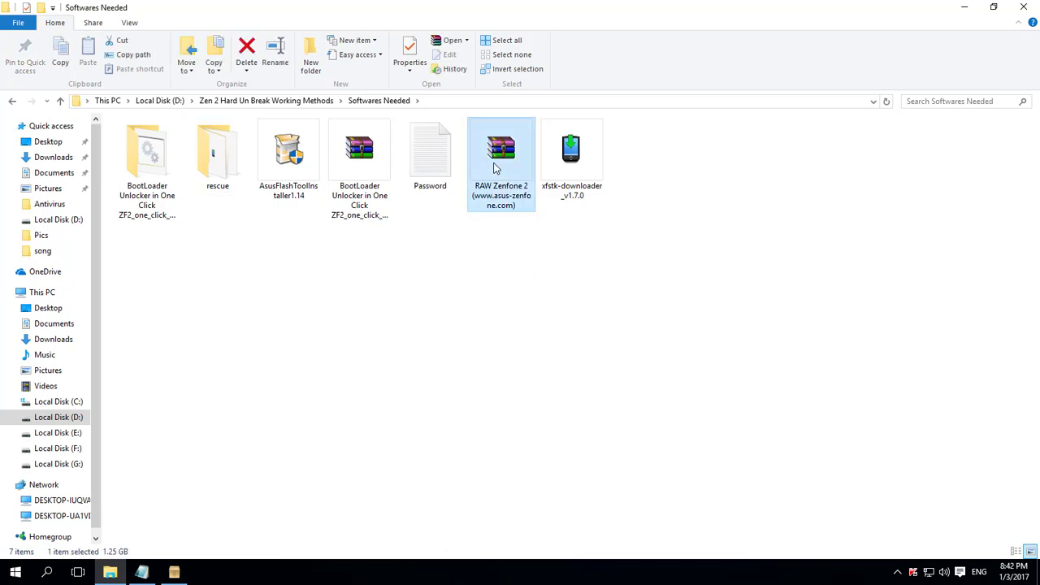
right_click(495, 168)
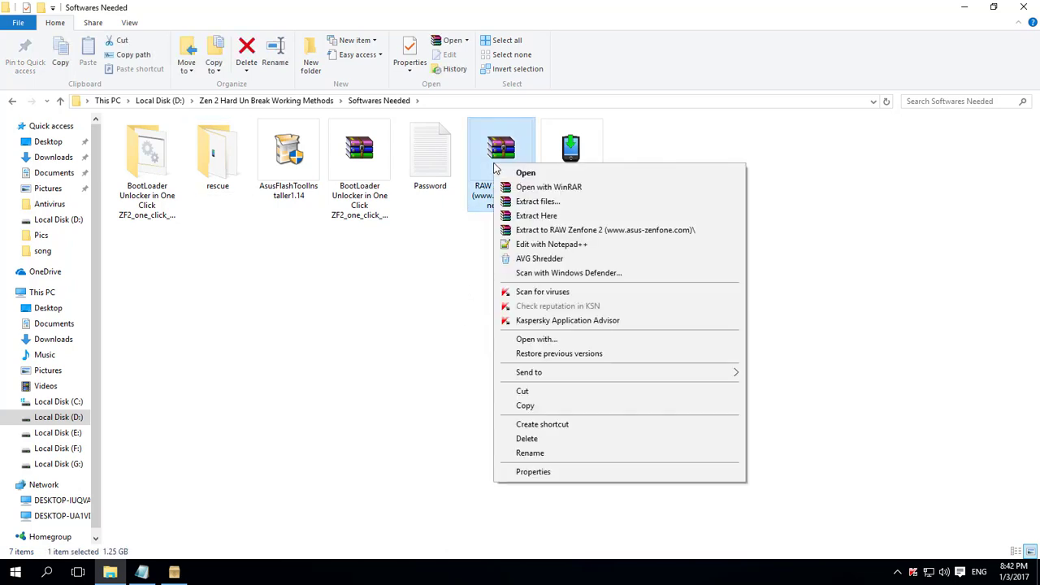
click(557, 205)
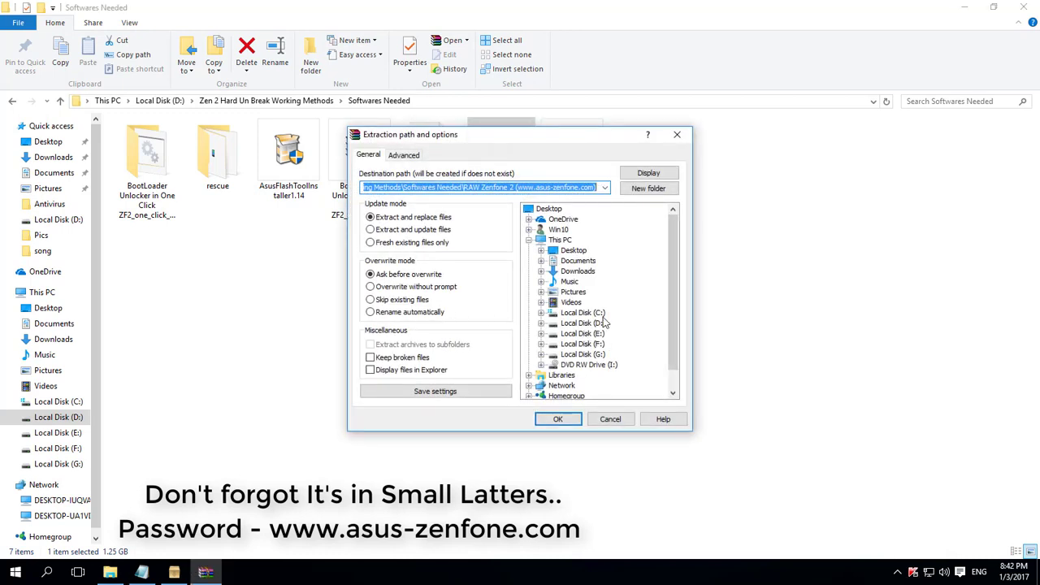
double_click(598, 312)
scroll(646, 335, down, 2)
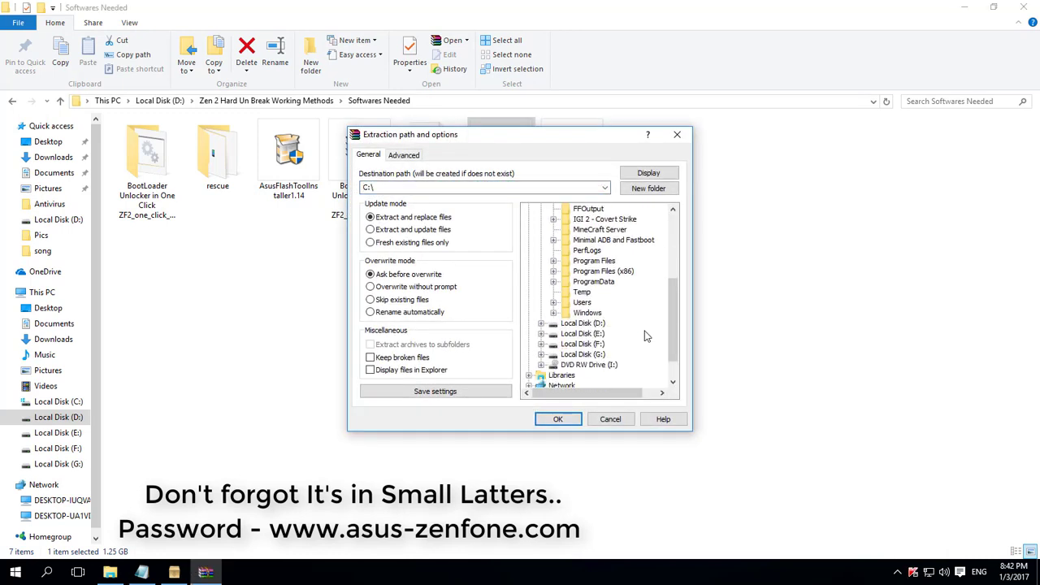
scroll(630, 309, up, 1)
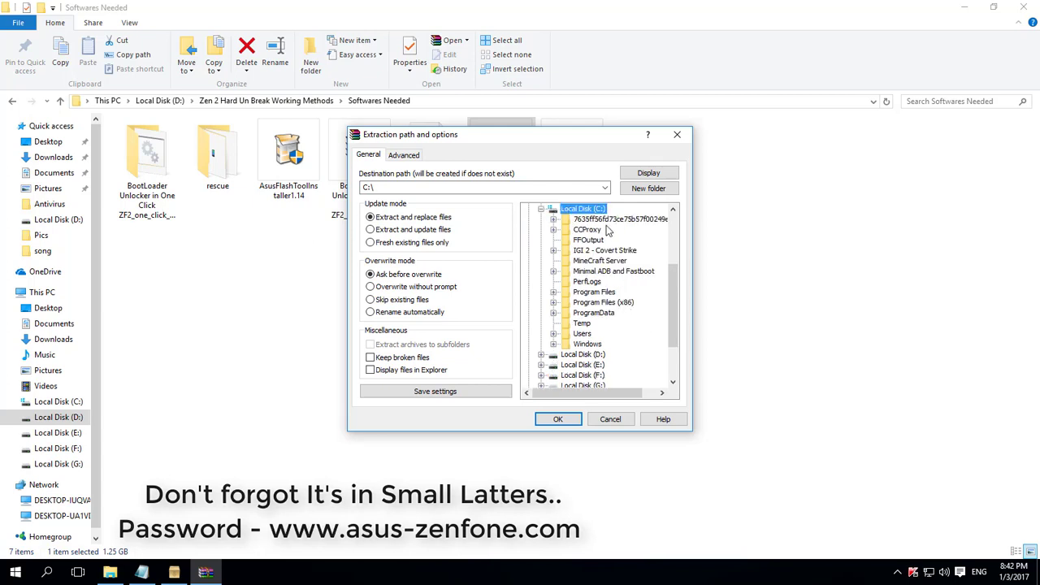
click(657, 189)
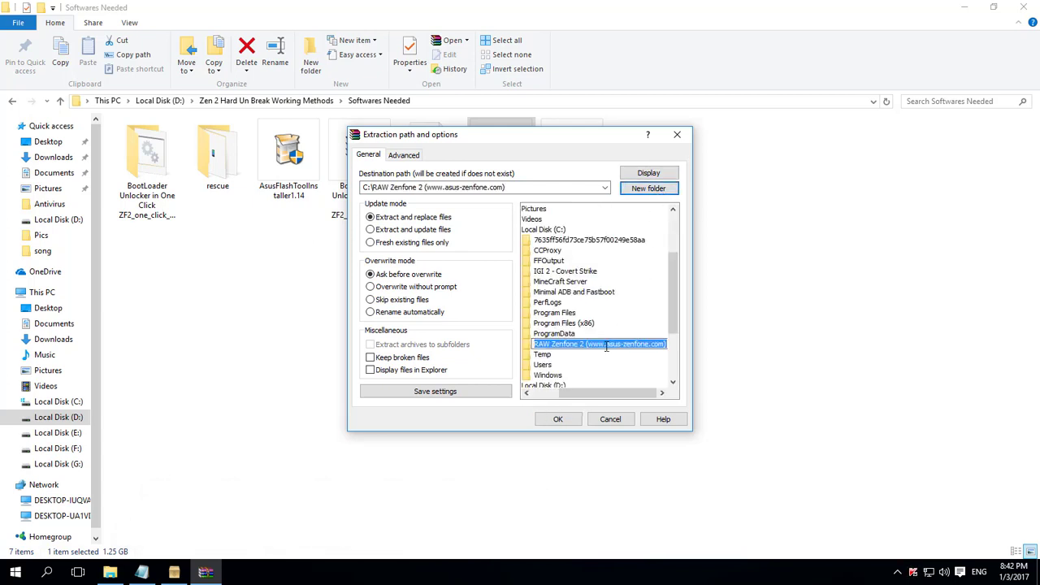
key(Return)
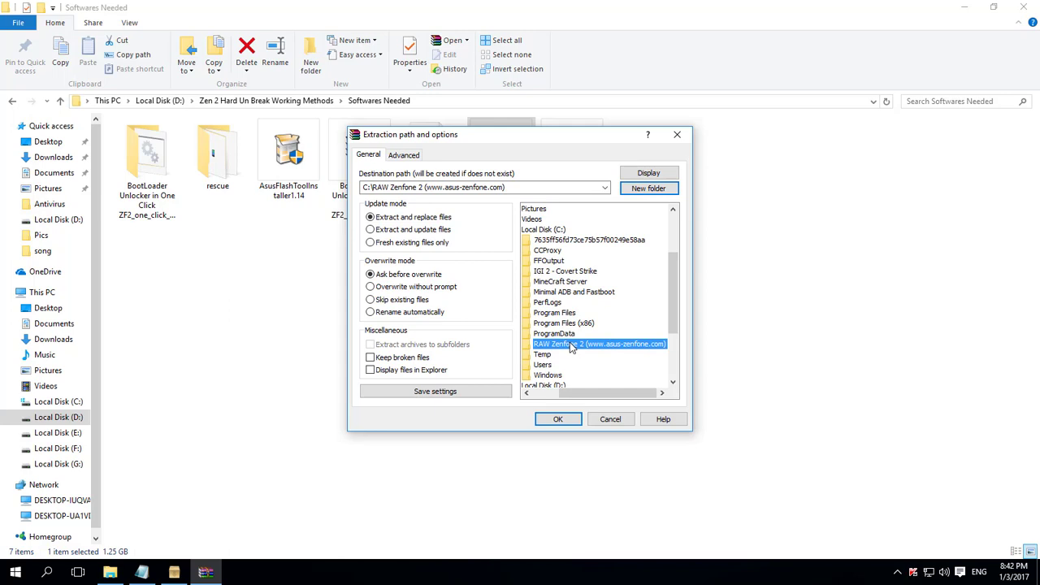
Start the extraction and paste the archive password to unlock the encrypted firmware file
click(558, 419)
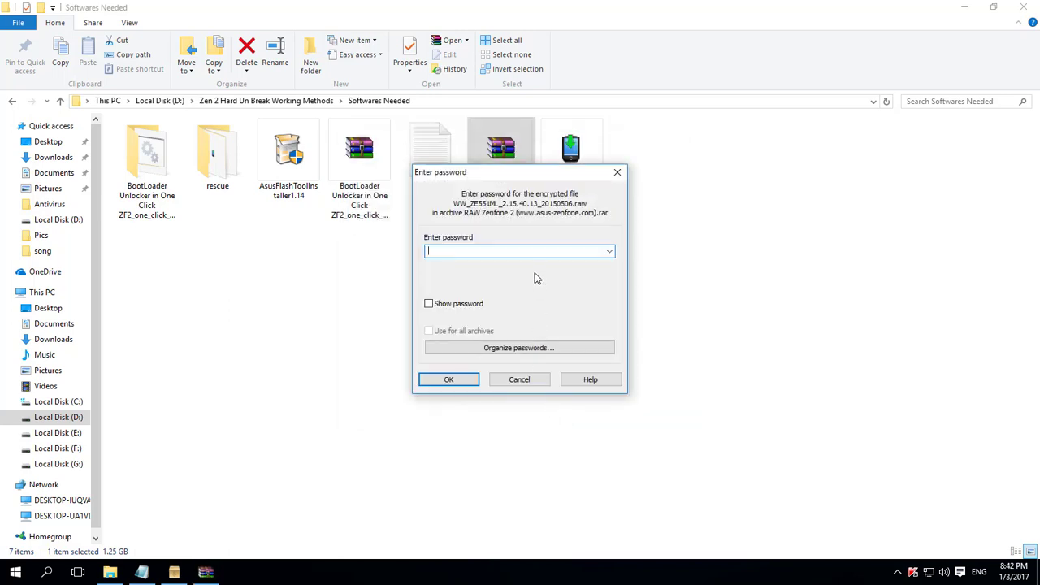
right_click(515, 252)
click(541, 307)
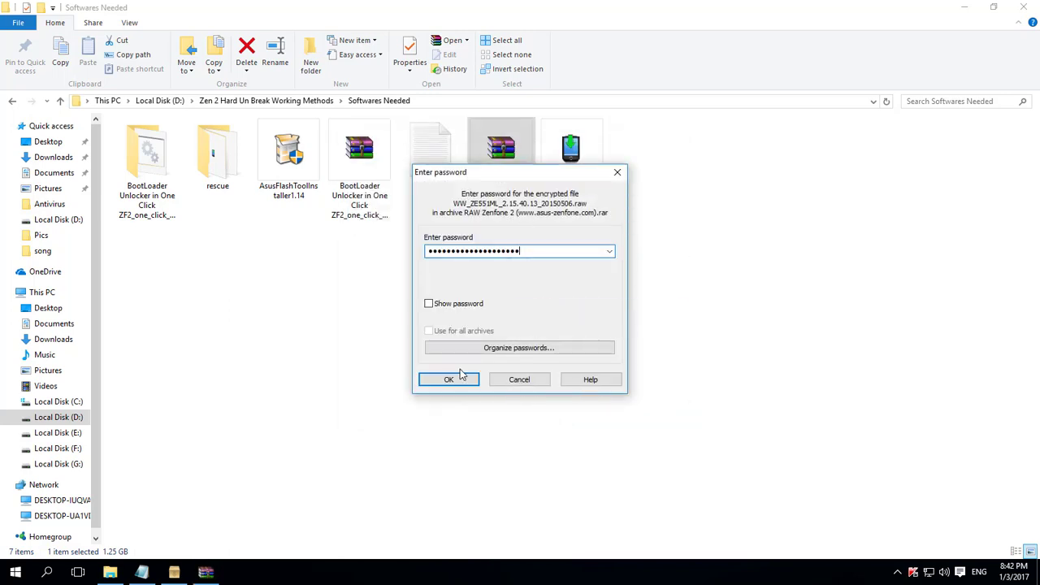
click(456, 380)
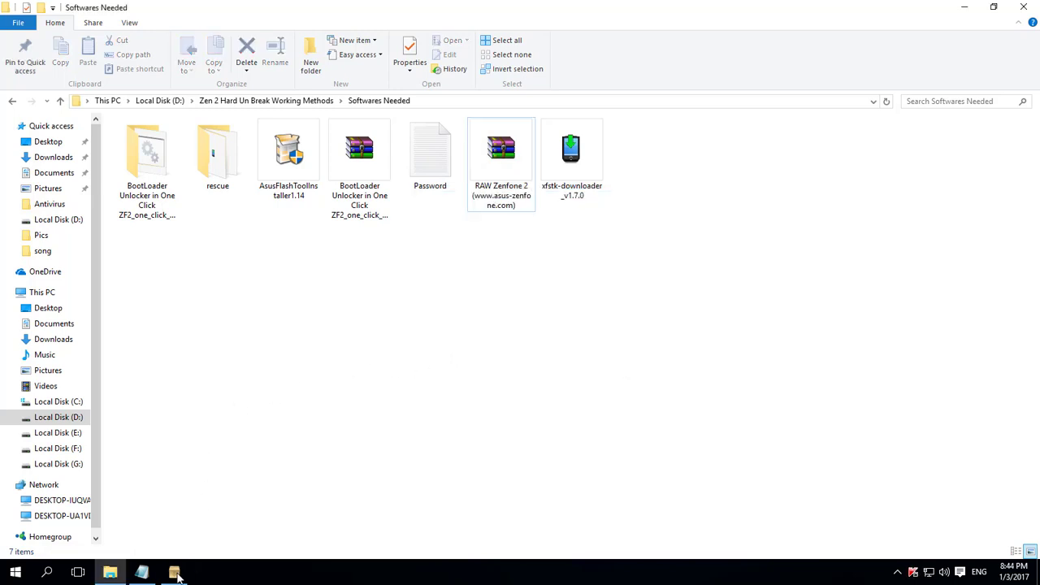
Switch to ASUS Flash Tool and load WW_ZE551ML_2.15.40.13_20150506.raw from the extracted RAW Zenfone 2 folder on drive C
click(174, 572)
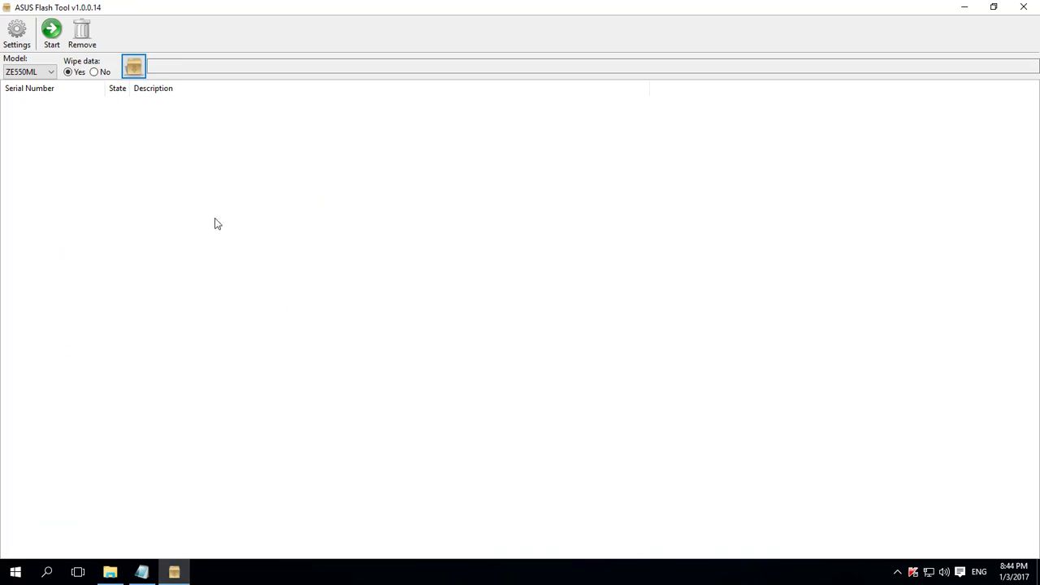
click(135, 66)
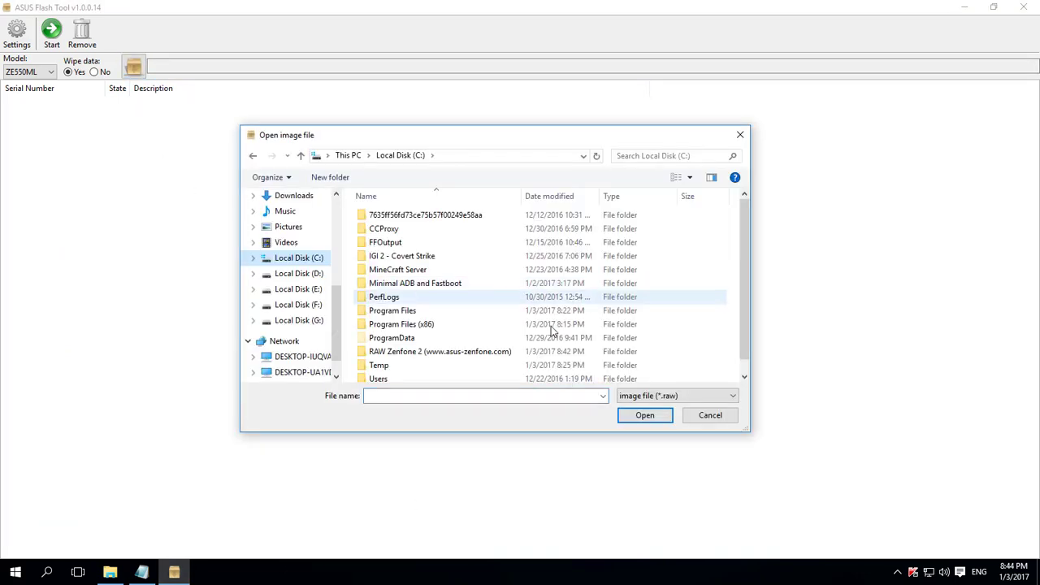
double_click(496, 351)
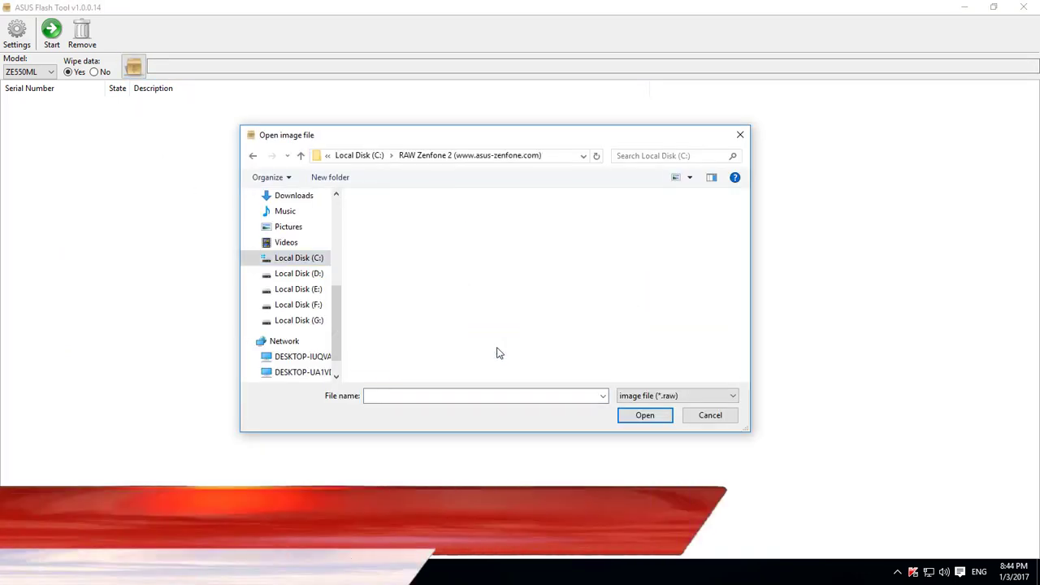
double_click(390, 268)
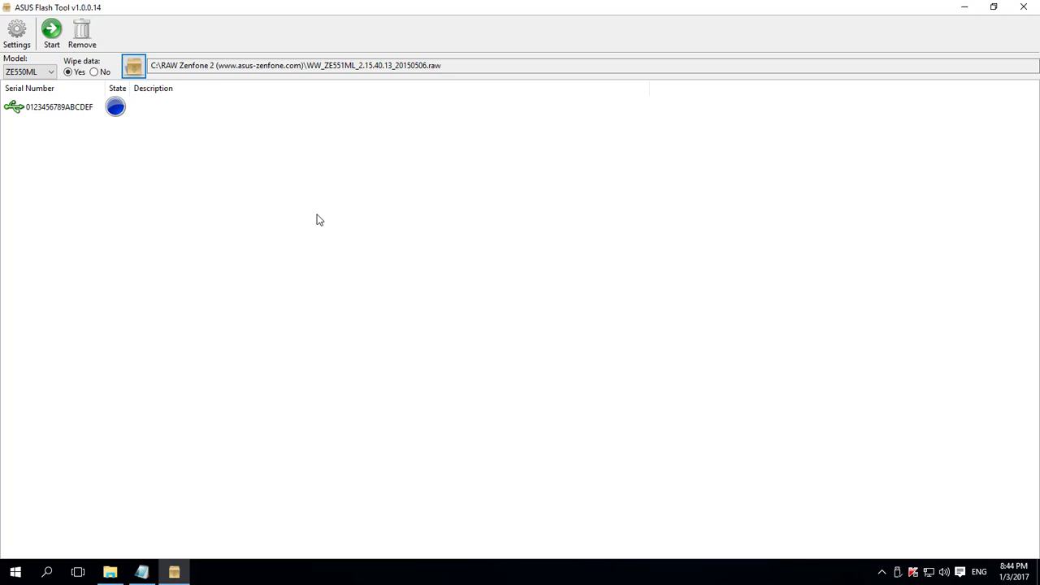
Select the connected phone, start flashing the RAW image and confirm wiping its data
click(117, 114)
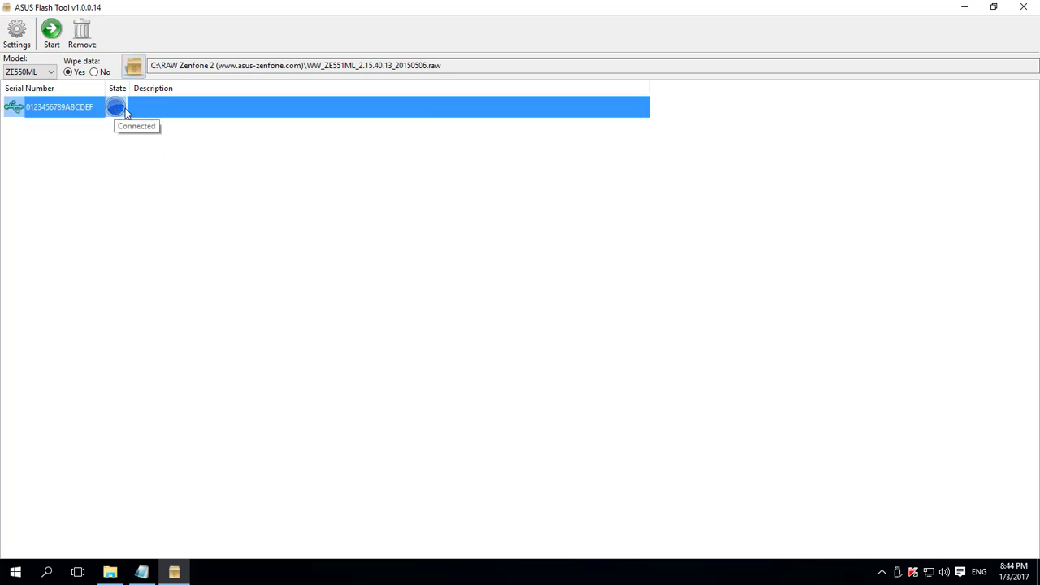
click(53, 42)
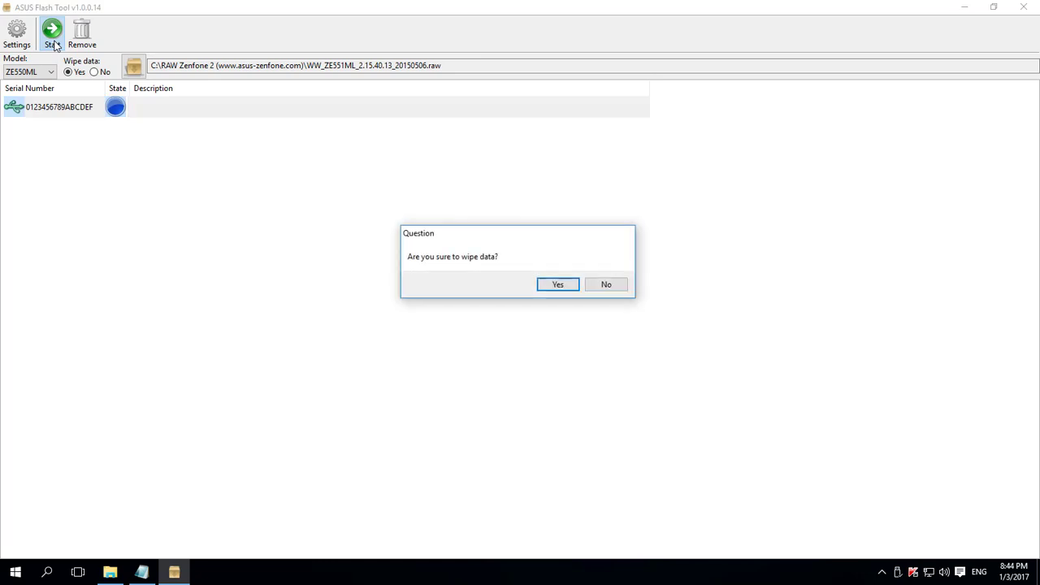
click(558, 284)
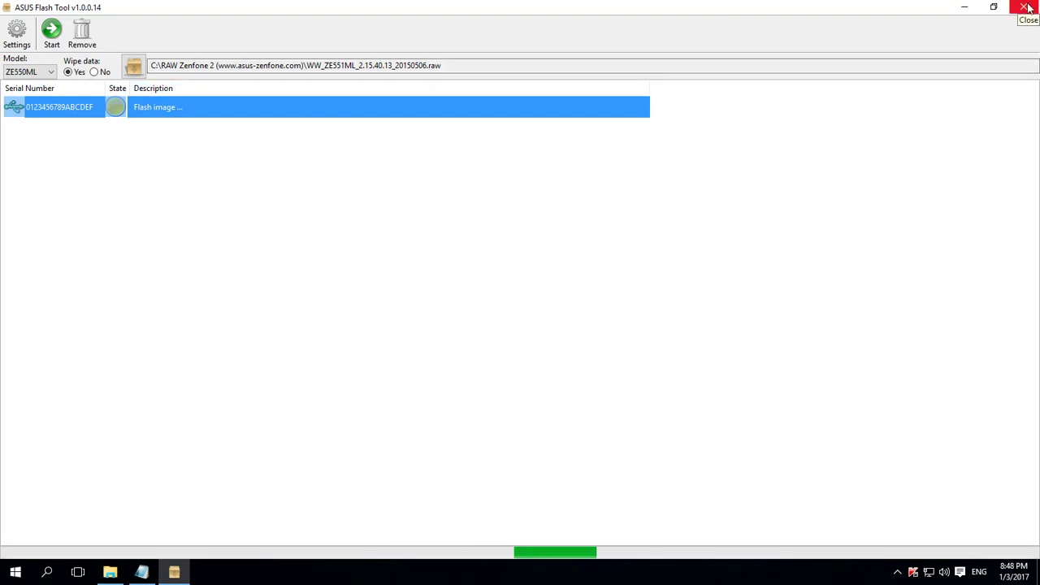
Close ASUS Flash Tool during the flash and open the Adb folder inside Zen 2 Hard Un Break Working Methods
click(1026, 7)
click(558, 285)
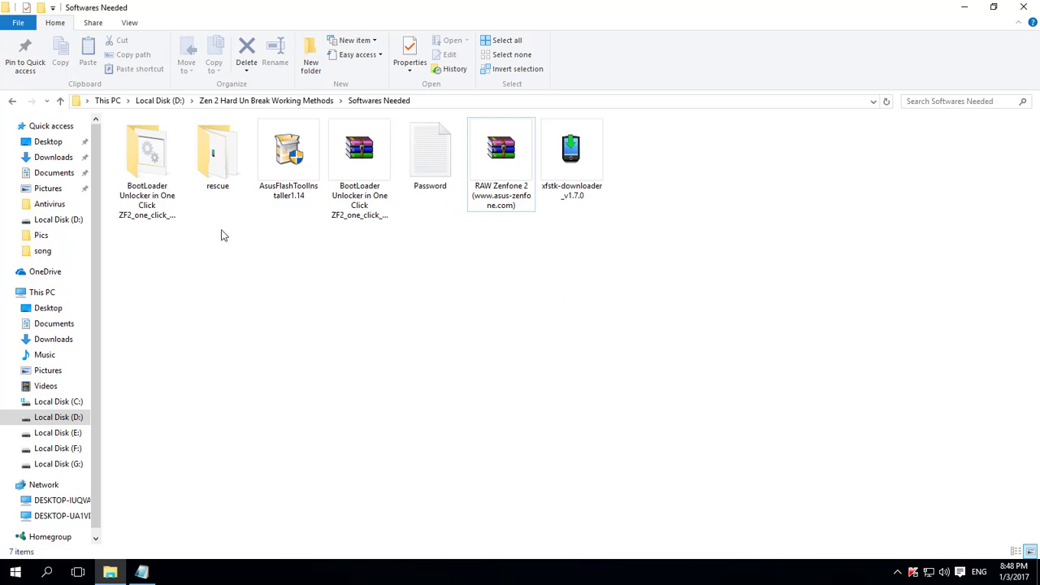
click(309, 102)
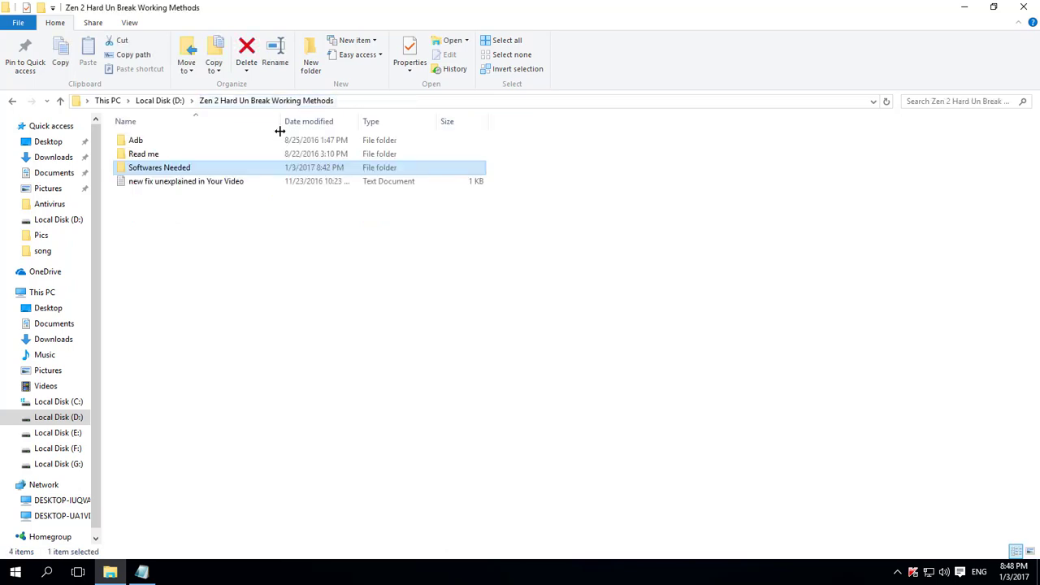
click(234, 219)
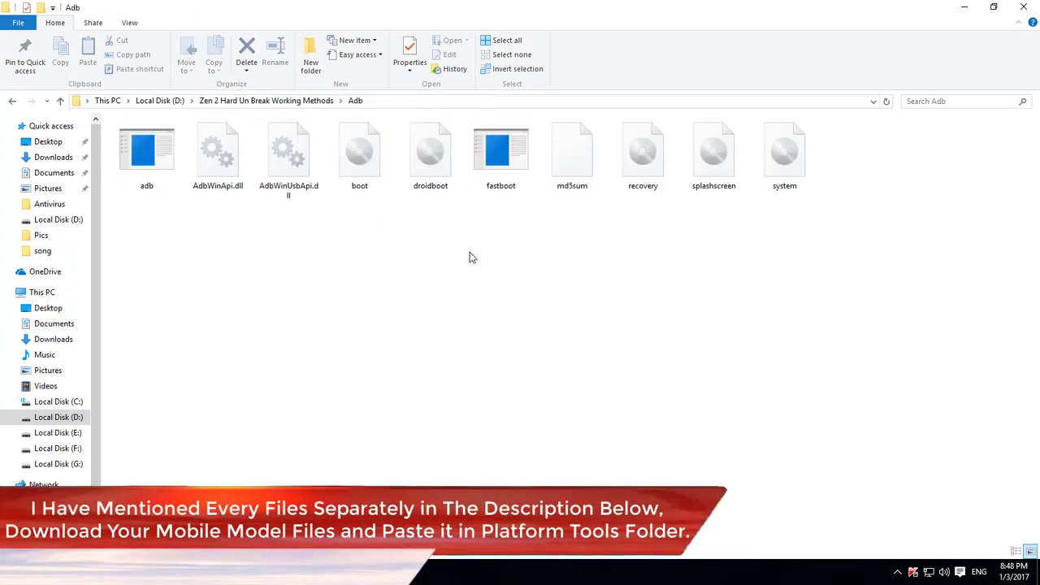
Open a command window in the Adb folder and move it below the row of files
click(439, 179)
click(638, 232)
right_click(605, 287)
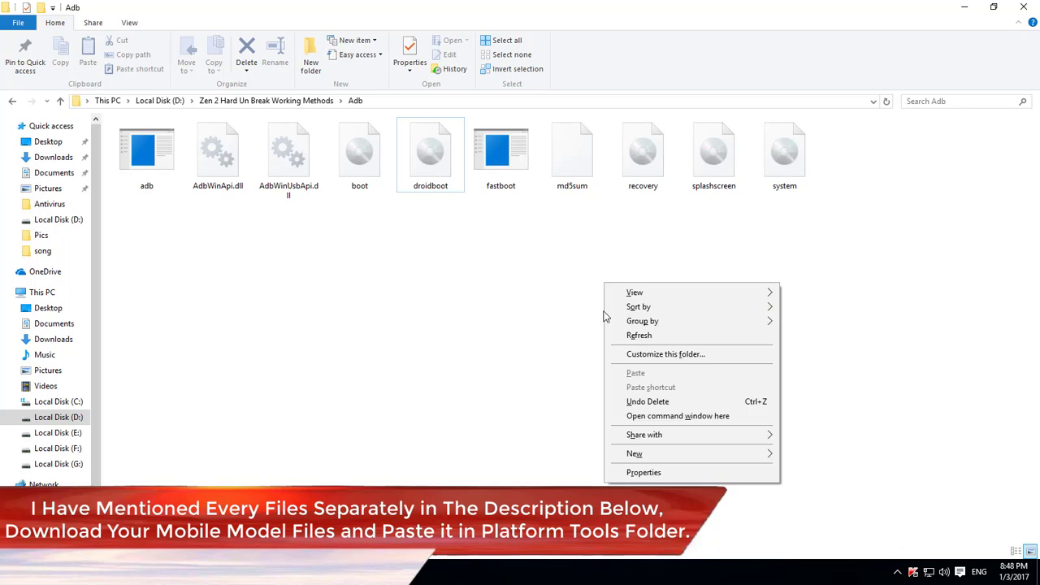
click(617, 415)
drag(501, 123, 623, 234)
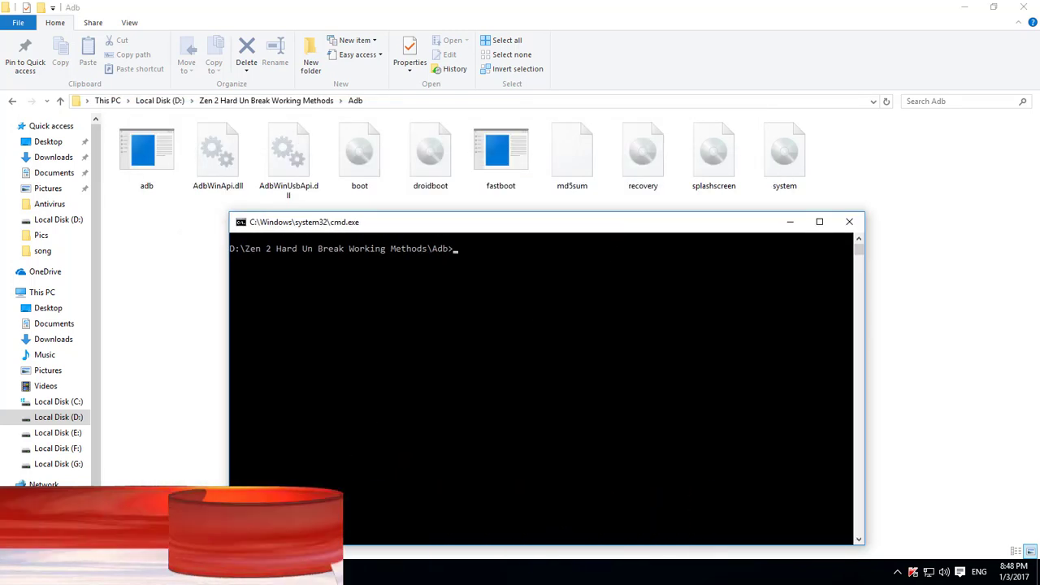
Copy the fastboot commands from splashscreen flash through reboot in the Notepad file and run them in the command window
click(142, 572)
click(287, 365)
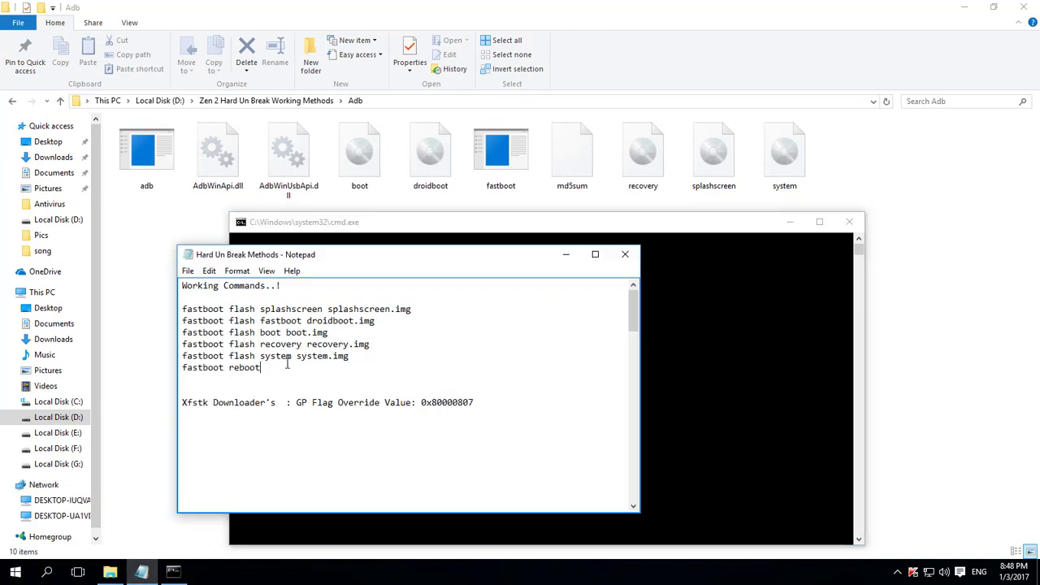
drag(287, 365, 183, 311)
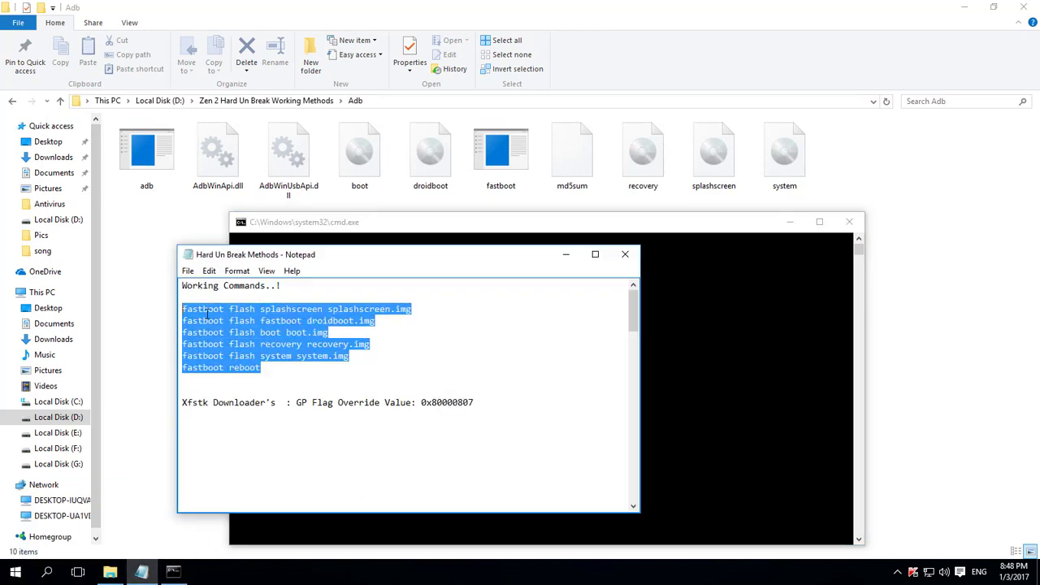
right_click(249, 311)
click(254, 356)
click(465, 232)
right_click(482, 264)
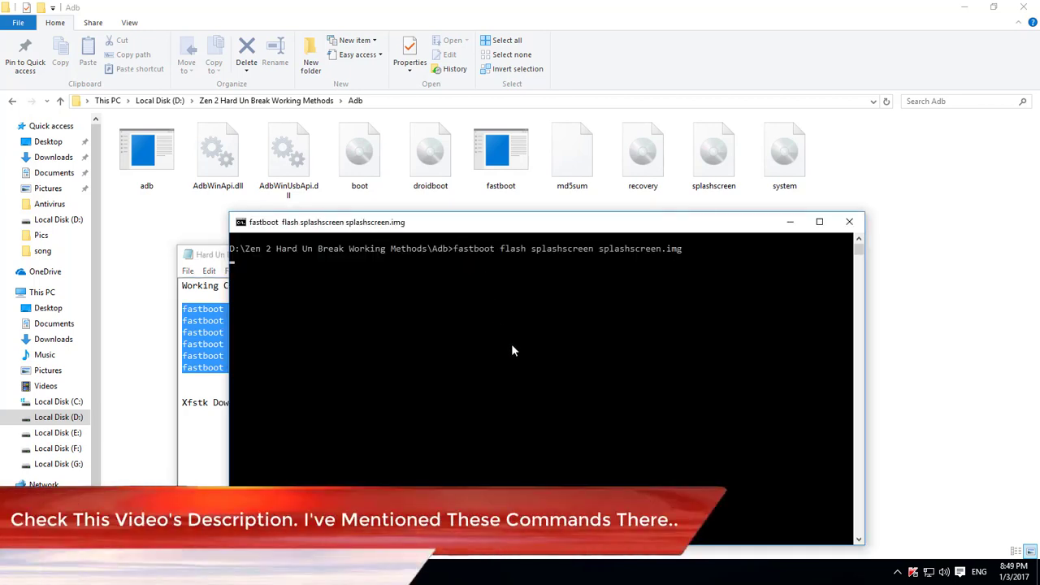